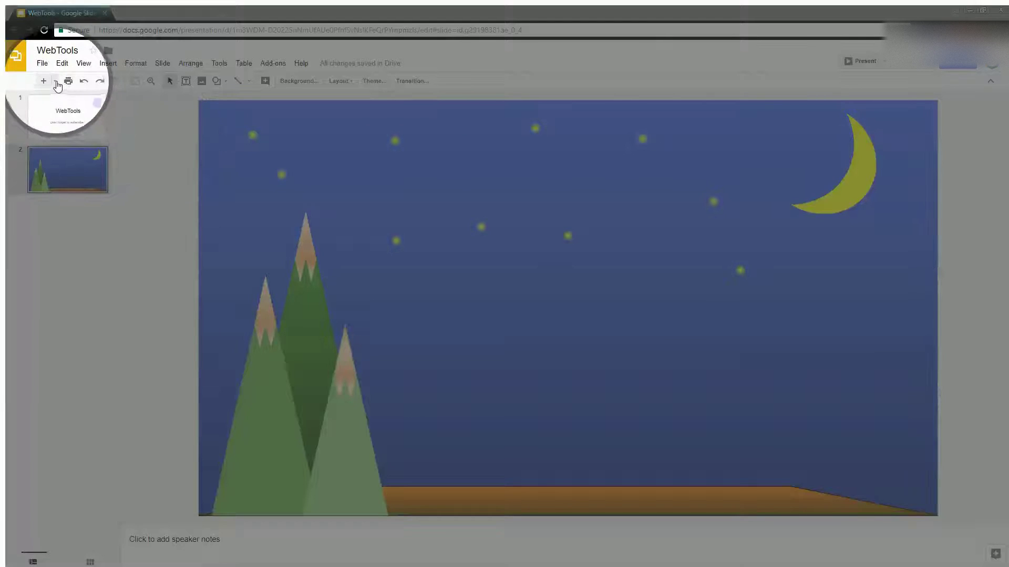
- Add a blank slide after the mountain scene and draw a square near its upper left
{"action": "left_click", "coordinate": [55, 80]}
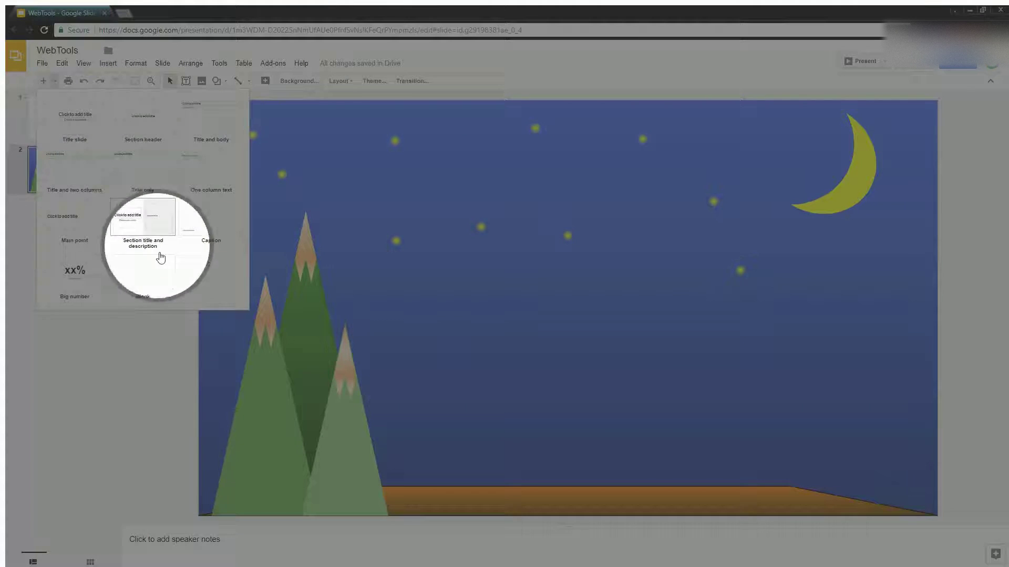
{"action": "left_click", "coordinate": [163, 273]}
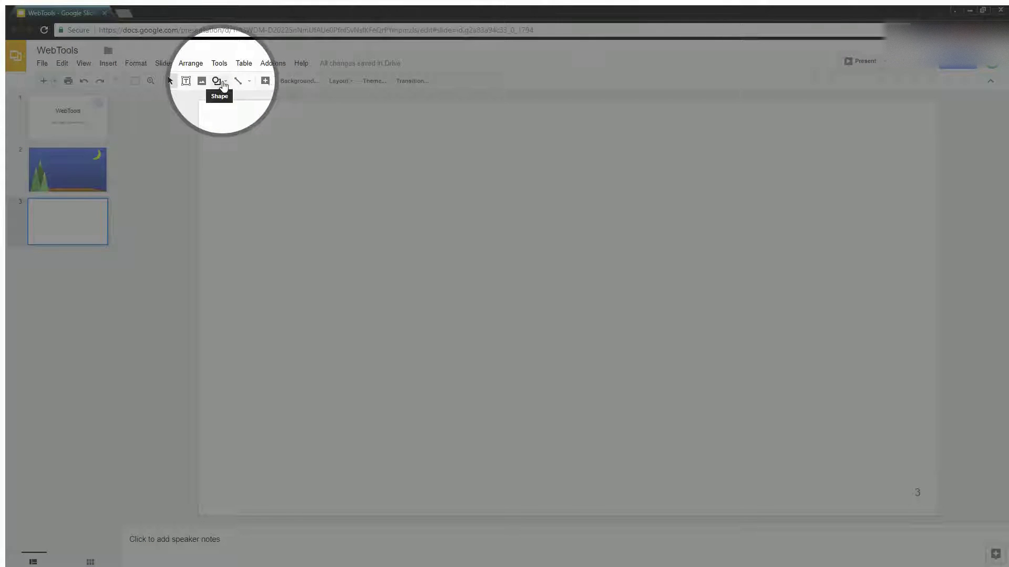
{"action": "left_click", "coordinate": [220, 83]}
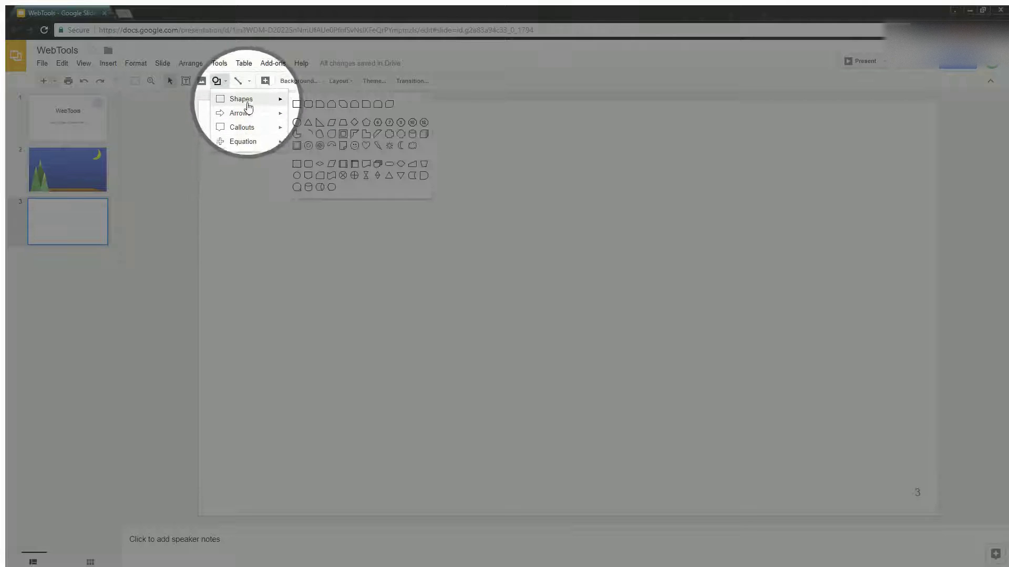
{"action": "left_click", "coordinate": [307, 101]}
{"action": "left_click_drag", "start_coordinate": [246, 141], "coordinate": [377, 261]}
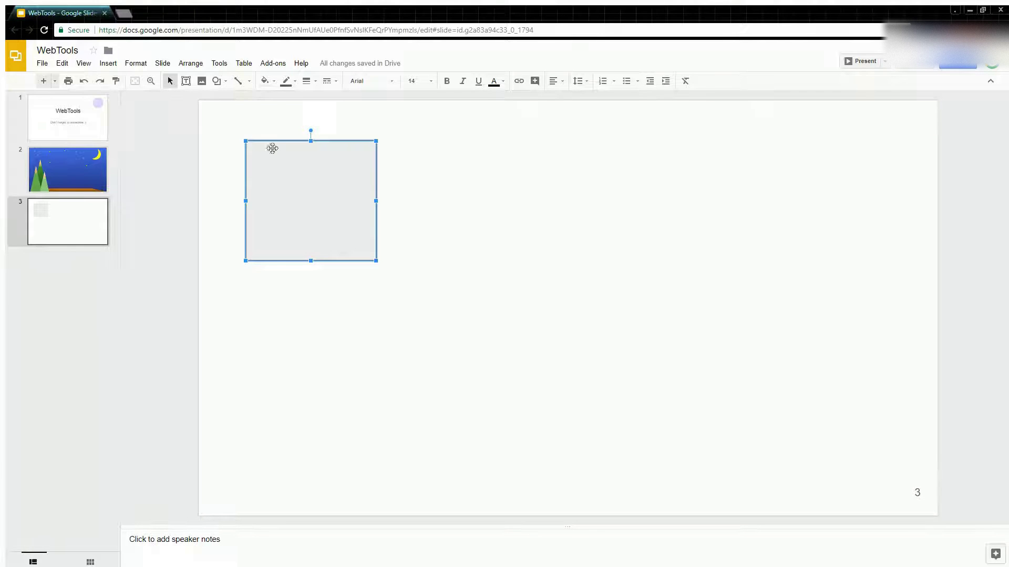
- Draw a second, larger rectangle to the right of the square
{"action": "left_click", "coordinate": [225, 81]}
{"action": "mouse_move", "coordinate": [255, 103]}
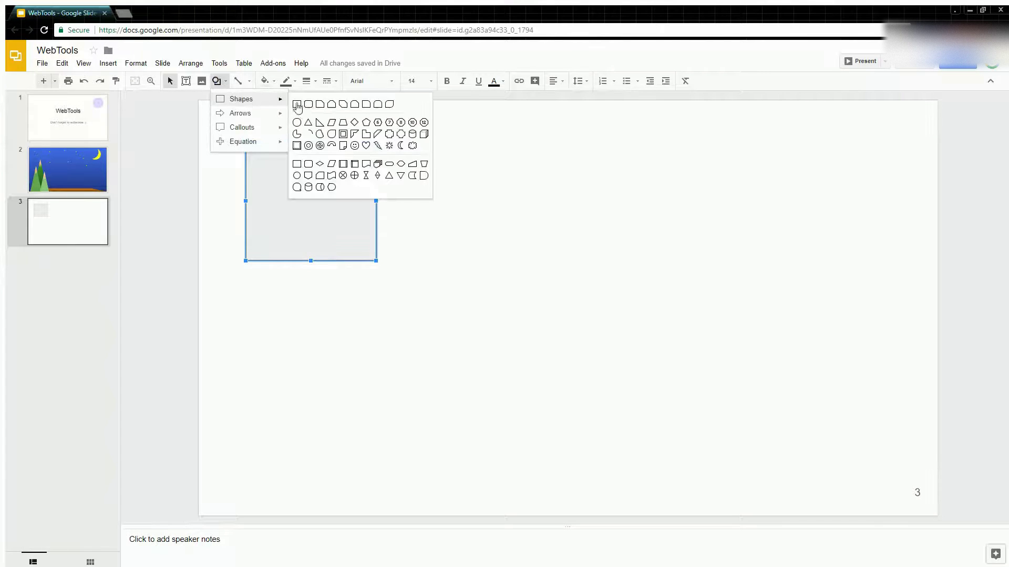
{"action": "left_click", "coordinate": [297, 104]}
{"action": "left_click_drag", "start_coordinate": [449, 137], "coordinate": [617, 268]}
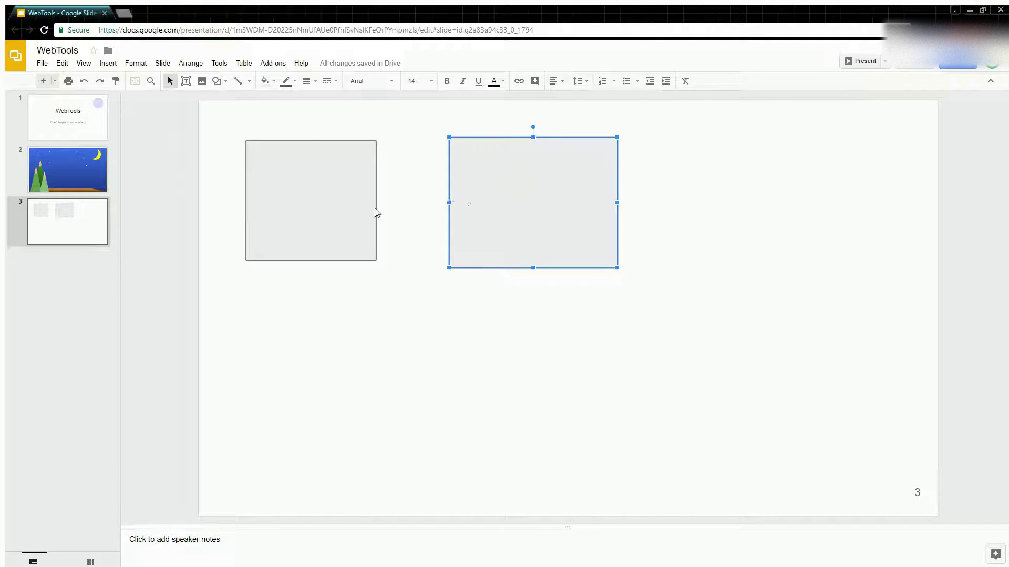
- Delete the original square and move the remaining rectangle toward the slide centre
{"action": "left_click", "coordinate": [328, 186]}
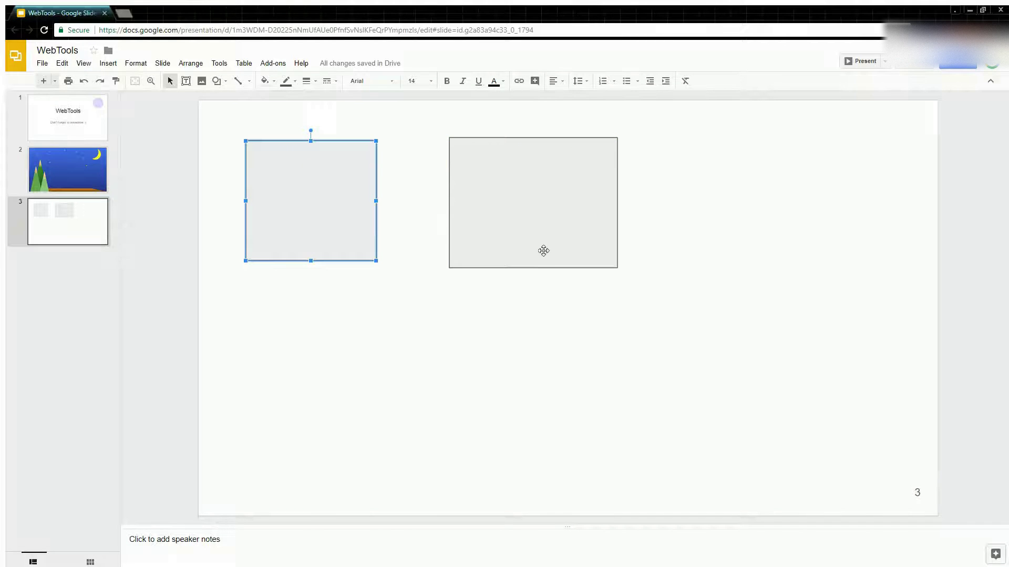
{"action": "key", "text": "Delete"}
{"action": "left_click_drag", "start_coordinate": [528, 178], "coordinate": [564, 285]}
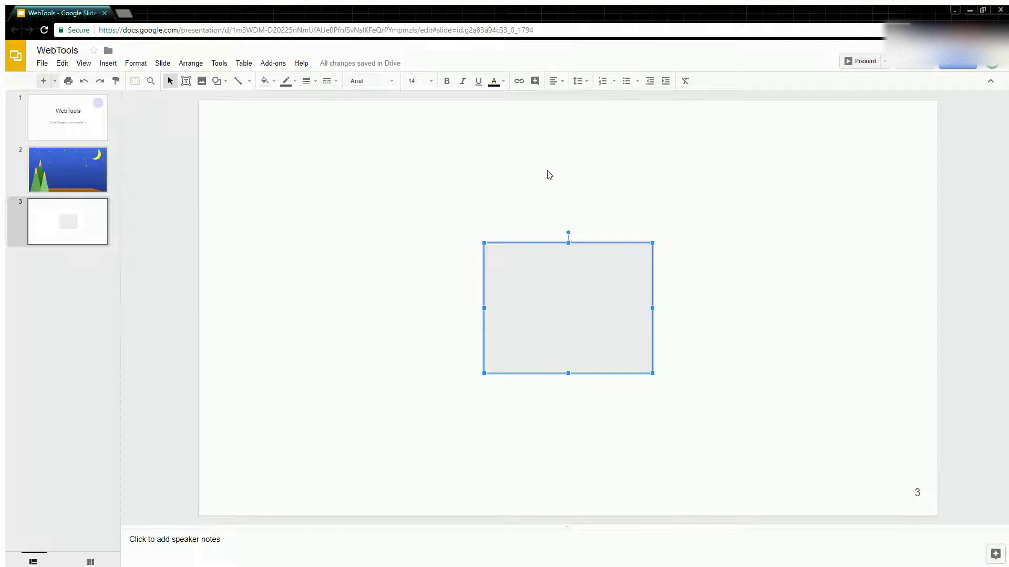
- Draw a small rectangle and place it just above and left of the large one
{"action": "left_click", "coordinate": [217, 81]}
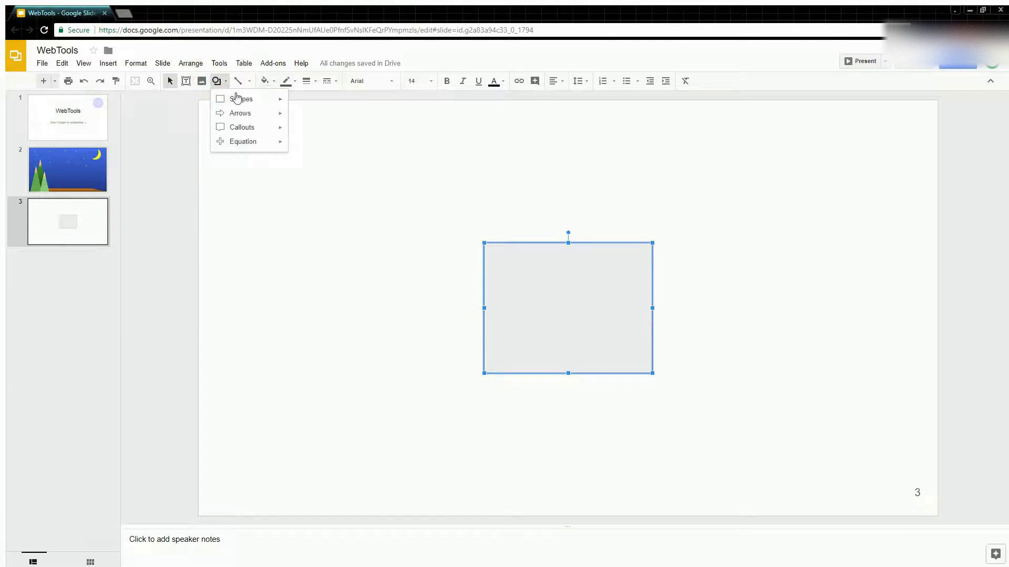
{"action": "left_click", "coordinate": [300, 108]}
{"action": "left_click_drag", "start_coordinate": [326, 126], "coordinate": [411, 192]}
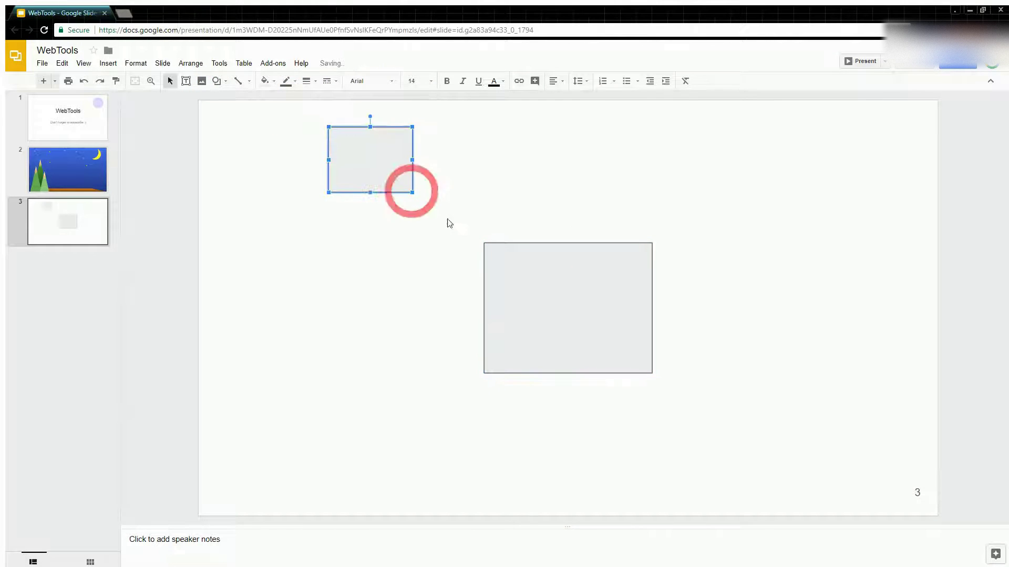
{"action": "left_click_drag", "start_coordinate": [348, 149], "coordinate": [418, 180]}
{"action": "left_click", "coordinate": [615, 203]}
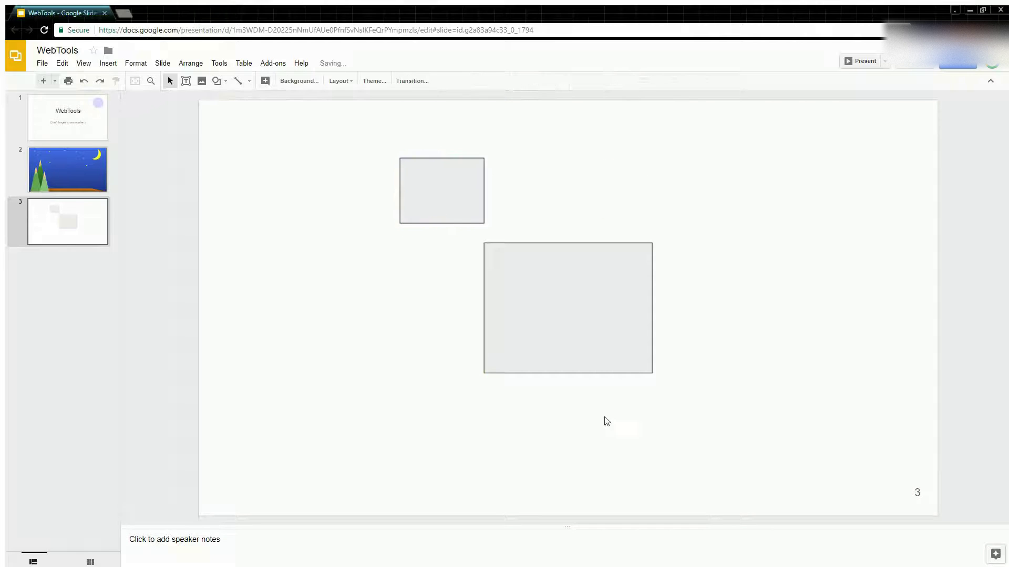
- Resize the large rectangle slightly using its bottom-right corner handle
{"action": "left_click", "coordinate": [586, 313]}
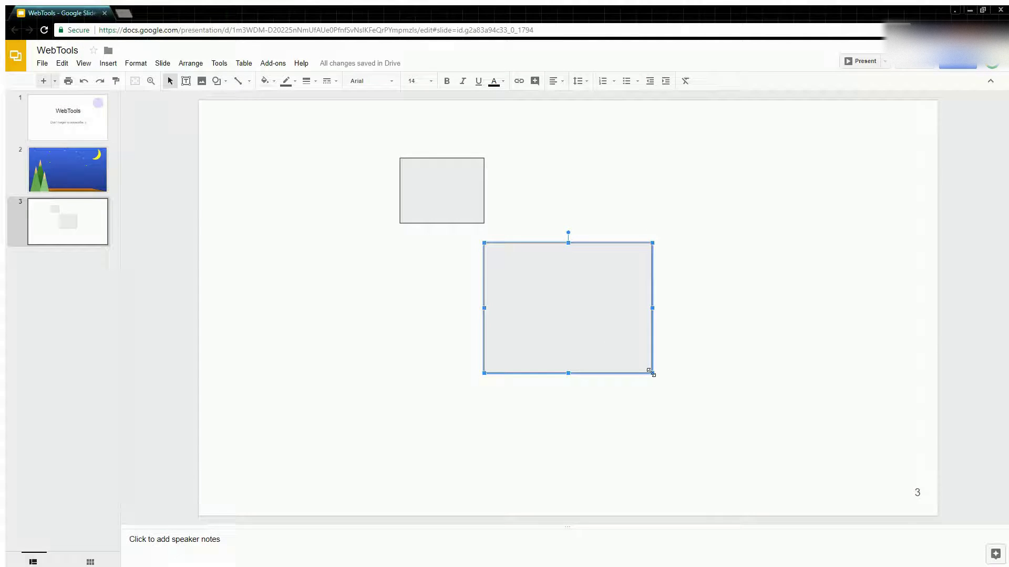
{"action": "left_click_drag", "start_coordinate": [652, 373], "coordinate": [623, 352]}
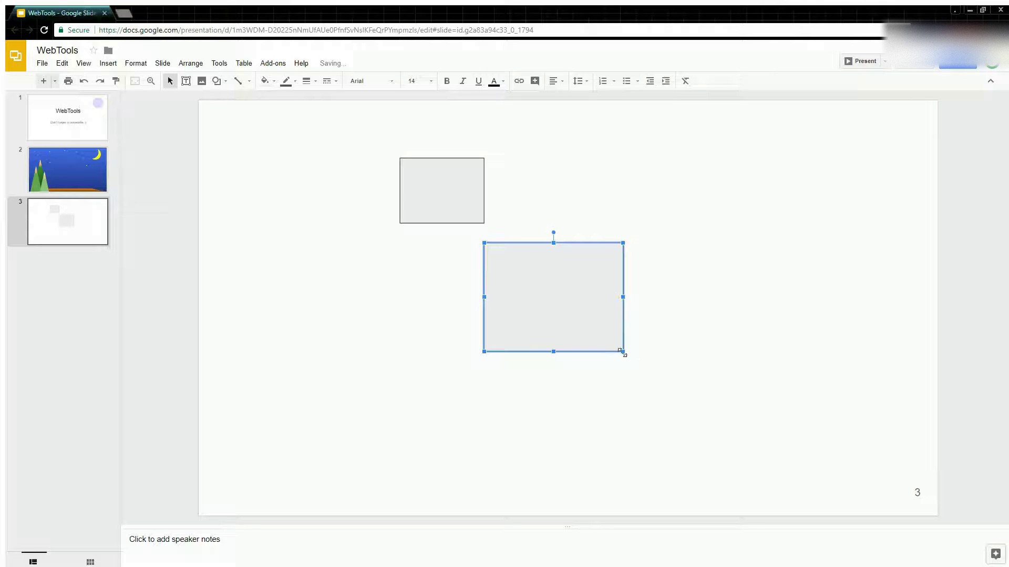
{"action": "mouse_move", "coordinate": [621, 352]}
{"action": "left_mouse_down"}
{"action": "mouse_move", "coordinate": [660, 379]}
{"action": "mouse_move", "coordinate": [555, 310]}
{"action": "mouse_move", "coordinate": [767, 412]}
{"action": "mouse_move", "coordinate": [755, 427]}
{"action": "mouse_move", "coordinate": [610, 391]}
{"action": "mouse_move", "coordinate": [575, 363]}
{"action": "mouse_move", "coordinate": [604, 304]}
{"action": "mouse_move", "coordinate": [701, 191]}
{"action": "mouse_move", "coordinate": [604, 163]}
{"action": "mouse_move", "coordinate": [377, 169]}
{"action": "mouse_move", "coordinate": [409, 145]}
{"action": "mouse_move", "coordinate": [628, 198]}
{"action": "mouse_move", "coordinate": [637, 273]}
{"action": "mouse_move", "coordinate": [624, 353]}
{"action": "left_mouse_up"}
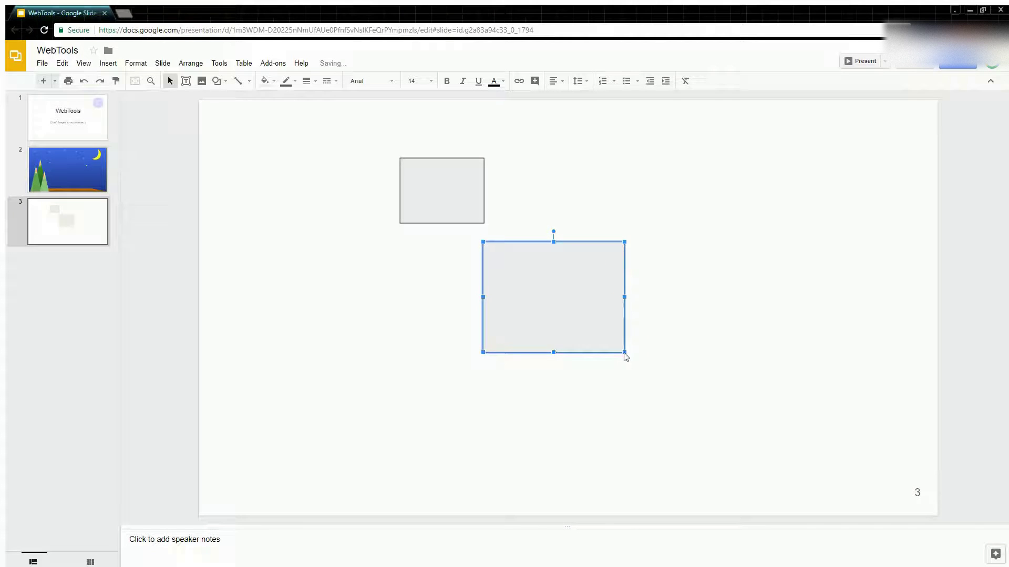
- Enlarge the large rectangle by dragging its bottom-right corner outward
{"action": "left_click", "coordinate": [639, 370]}
{"action": "left_click", "coordinate": [622, 349]}
{"action": "left_click_drag", "start_coordinate": [625, 353], "coordinate": [721, 407]}
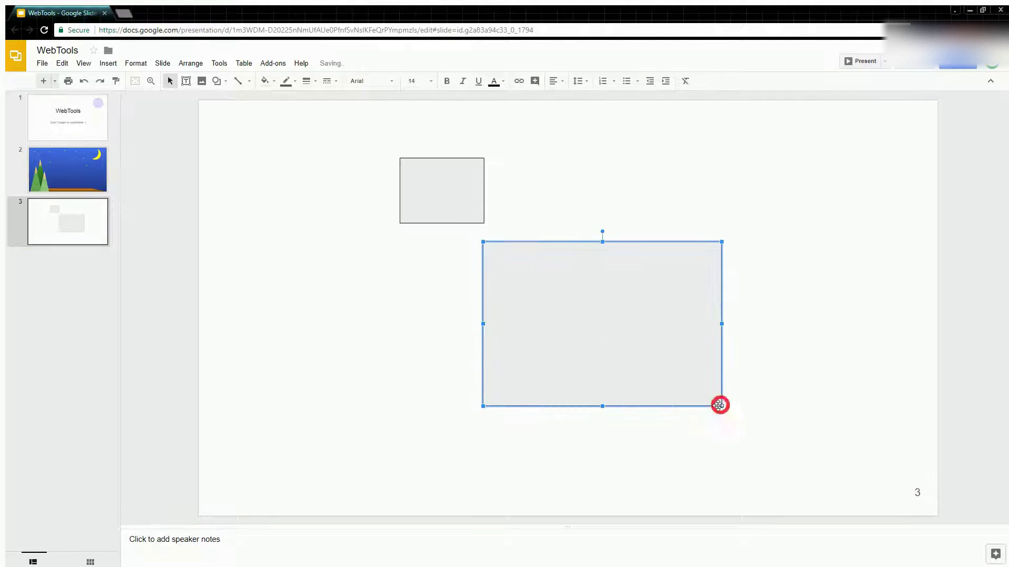
{"action": "key", "text": "ctrl+f"}
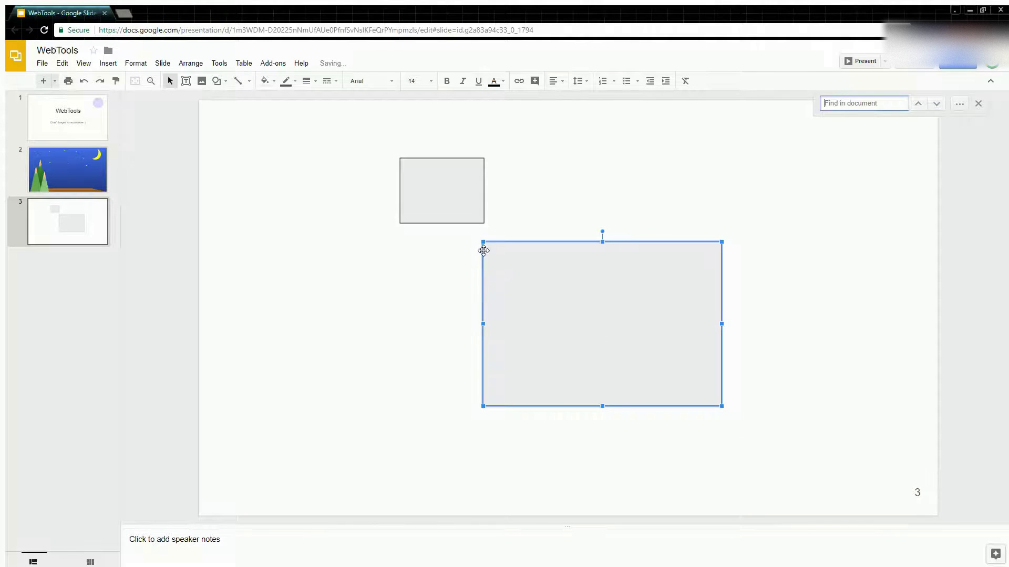
{"action": "left_click", "coordinate": [483, 250]}
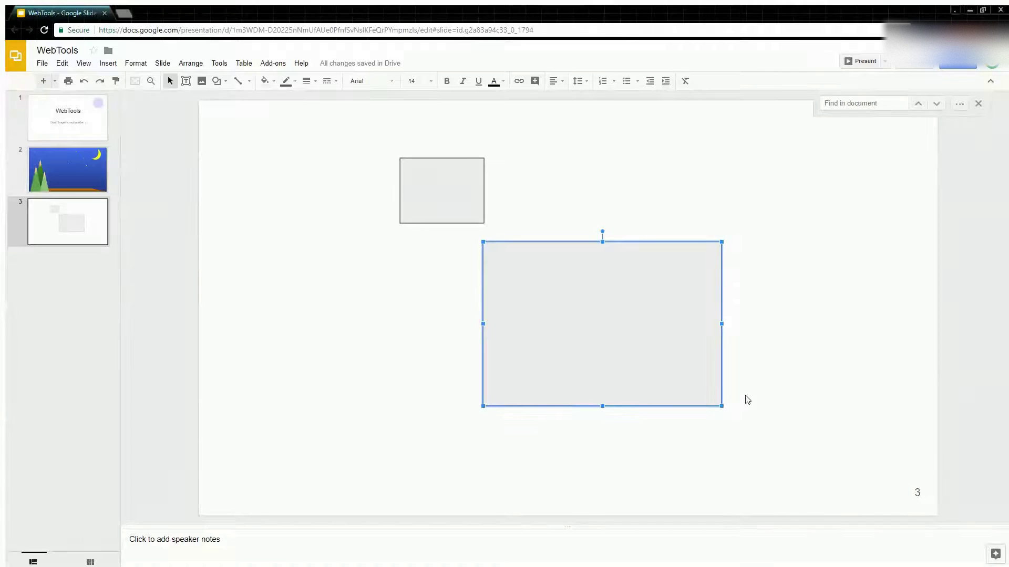
- Trim and centre the large rectangle on the slide, then delete the small upper rectangle
{"action": "mouse_move", "coordinate": [721, 406]}
{"action": "left_mouse_down"}
{"action": "mouse_move", "coordinate": [727, 420]}
{"action": "mouse_move", "coordinate": [730, 333]}
{"action": "mouse_move", "coordinate": [600, 394]}
{"action": "mouse_move", "coordinate": [629, 284]}
{"action": "mouse_move", "coordinate": [723, 394]}
{"action": "mouse_move", "coordinate": [572, 378]}
{"action": "mouse_move", "coordinate": [636, 271]}
{"action": "mouse_move", "coordinate": [711, 398]}
{"action": "left_mouse_up"}
{"action": "left_click_drag", "start_coordinate": [641, 338], "coordinate": [607, 323]}
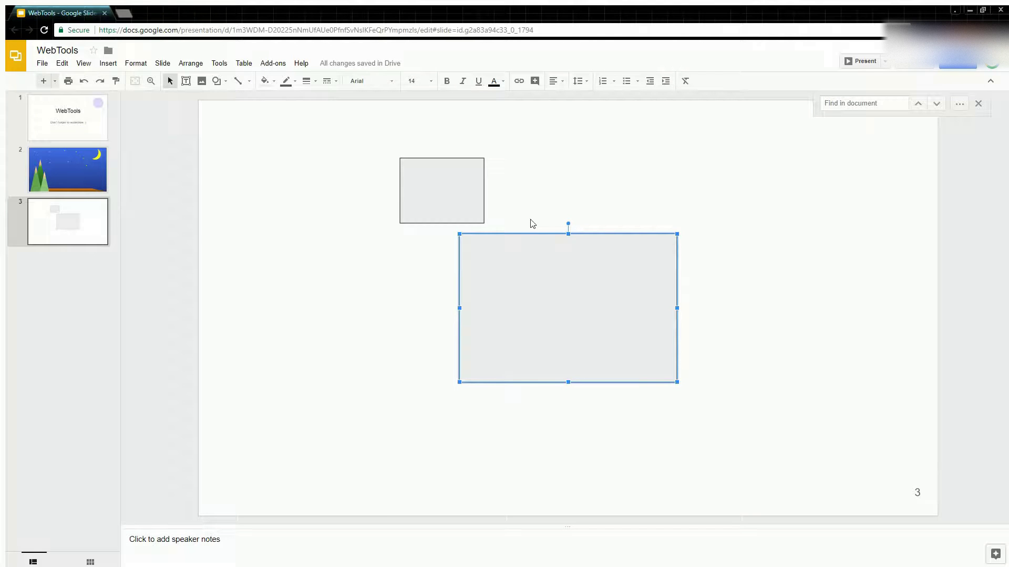
{"action": "left_click", "coordinate": [447, 164]}
{"action": "key", "text": "Delete"}
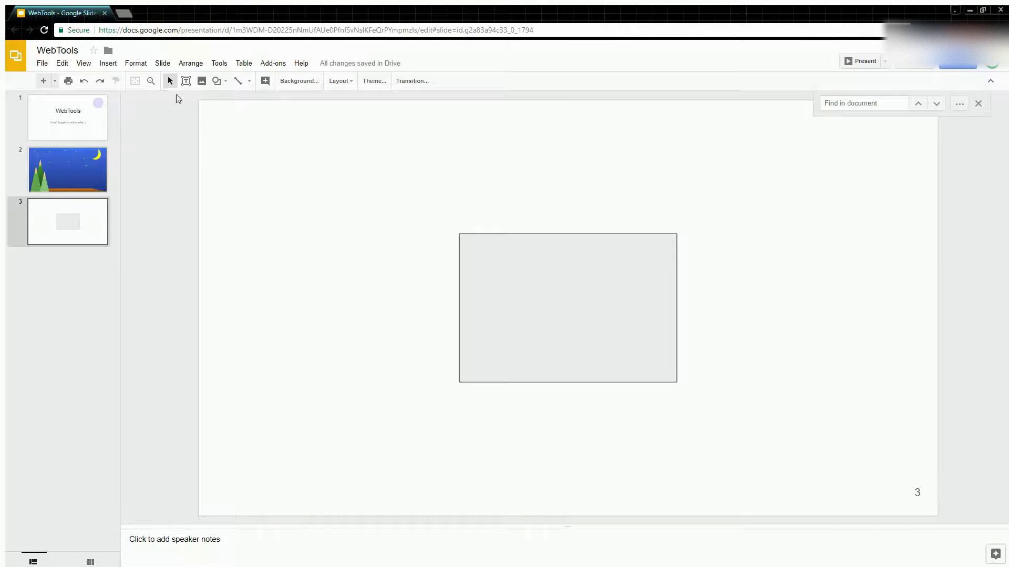
- Draw a square near the slide's top left, then delete it
{"action": "left_click", "coordinate": [220, 83]}
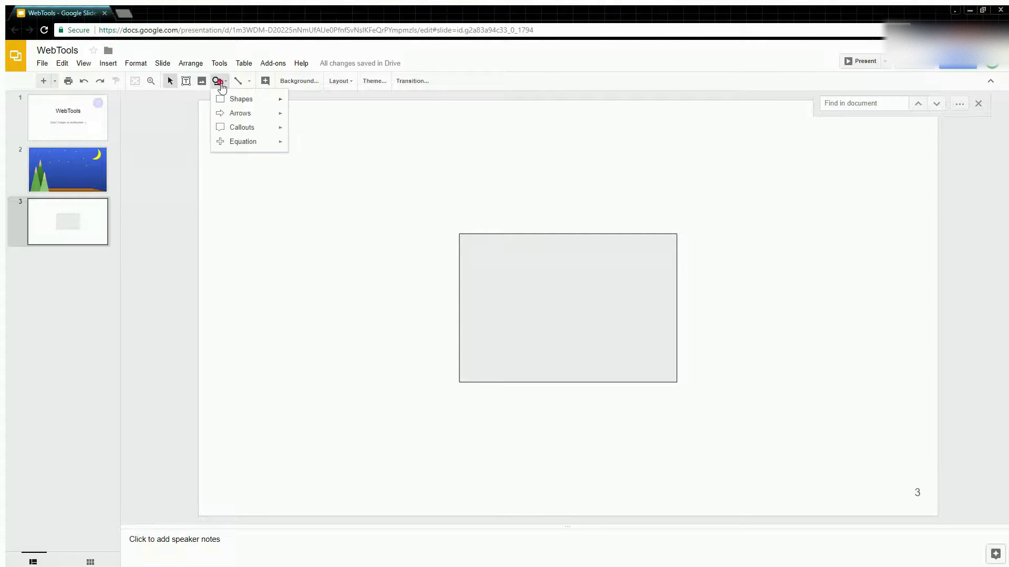
{"action": "mouse_move", "coordinate": [239, 99]}
{"action": "left_click", "coordinate": [299, 104]}
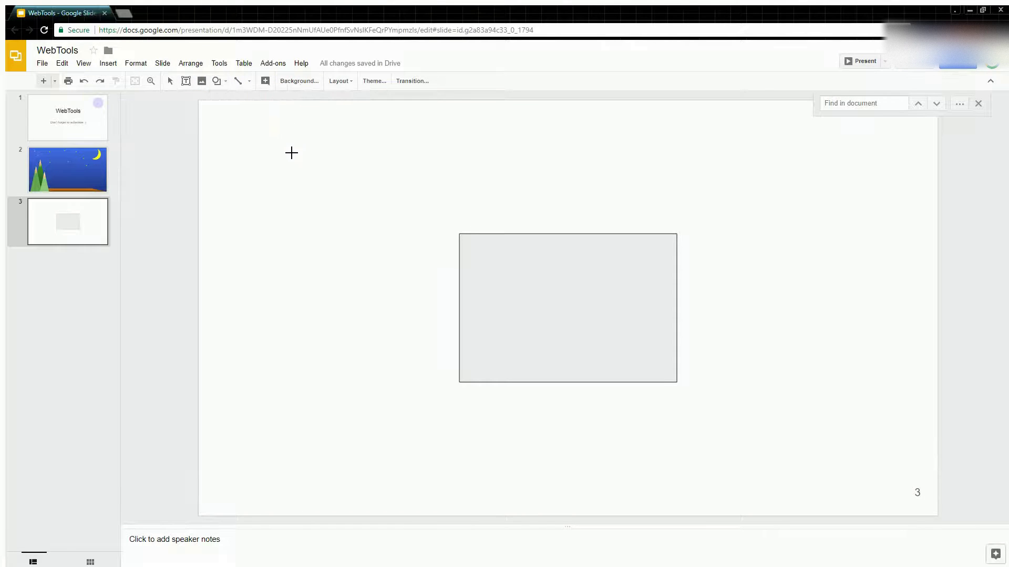
{"action": "left_click_drag", "start_coordinate": [286, 135], "coordinate": [375, 236]}
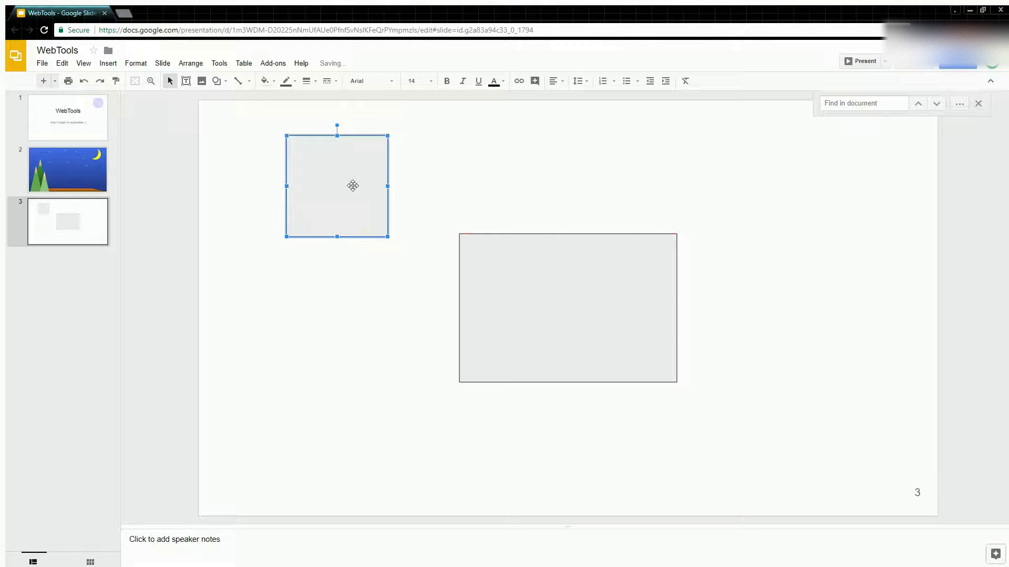
{"action": "key", "text": "Delete"}
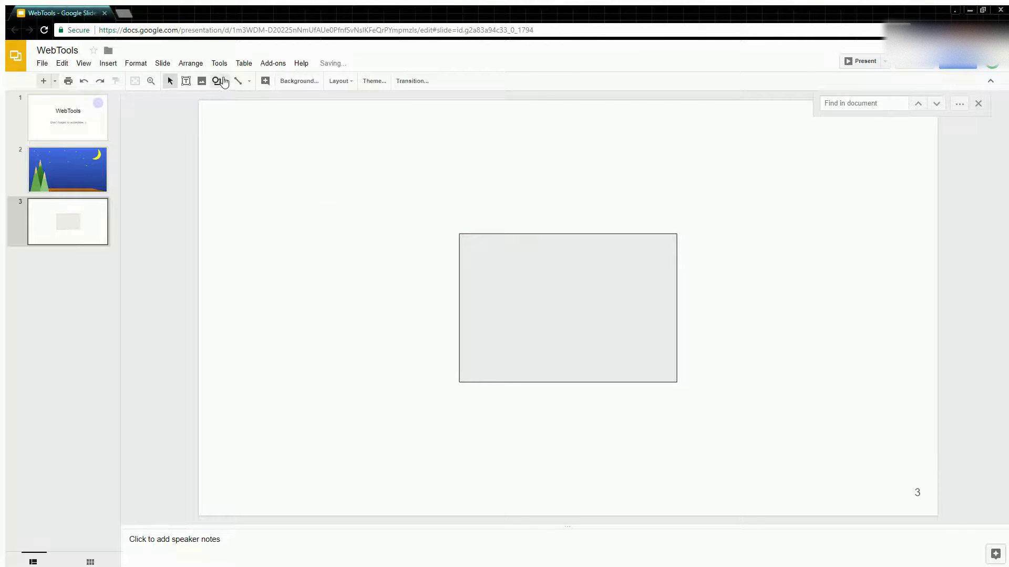
- Draw a circle on the slide and delete it as well
{"action": "left_click", "coordinate": [217, 81]}
{"action": "mouse_move", "coordinate": [243, 105]}
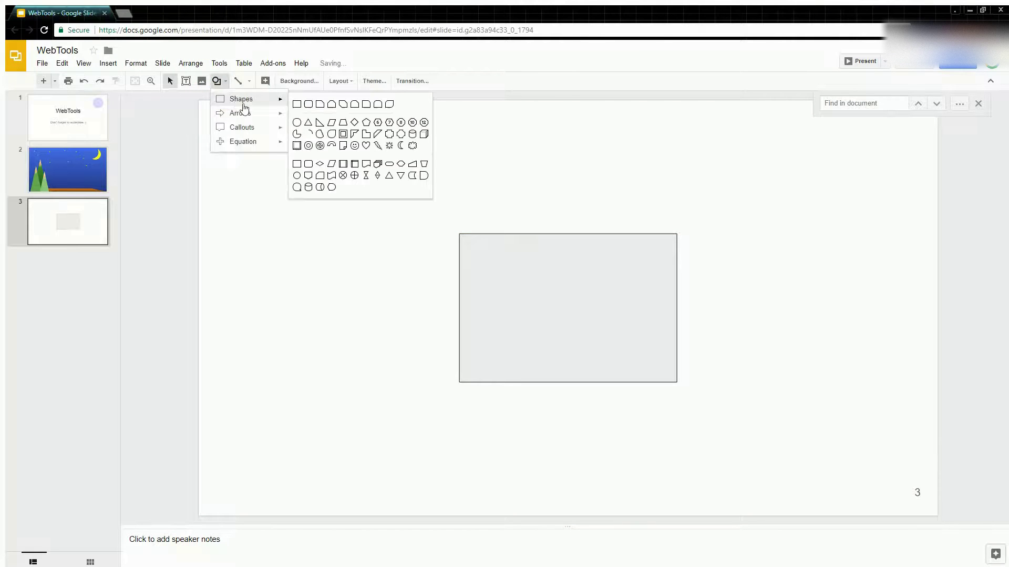
{"action": "left_click", "coordinate": [297, 122]}
{"action": "left_click_drag", "start_coordinate": [280, 133], "coordinate": [360, 228]}
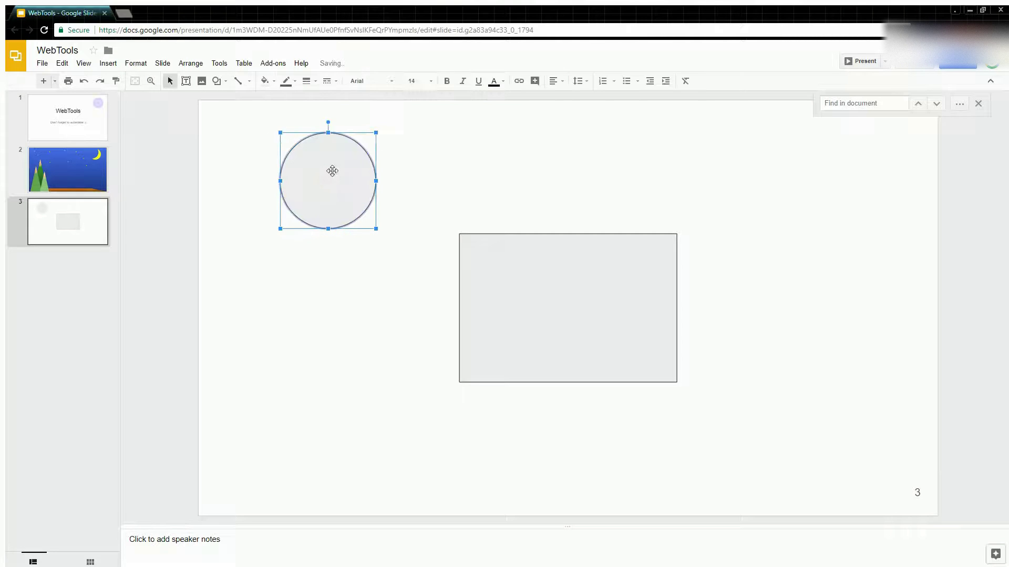
{"action": "key", "text": "Delete"}
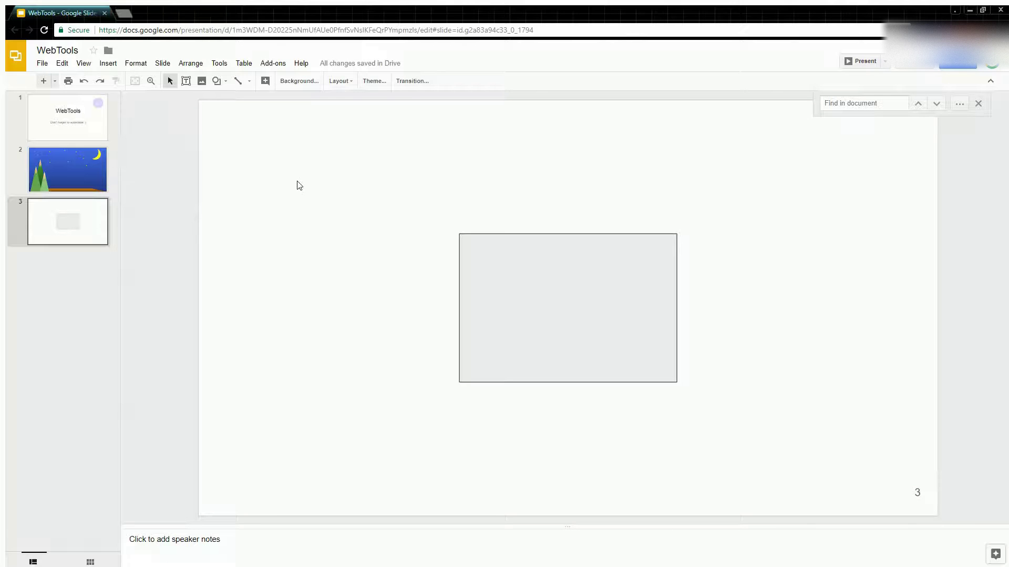
- Reposition the grey rectangle, glancing at slide 2, leaving it slightly down and right
{"action": "left_click_drag", "start_coordinate": [549, 271], "coordinate": [406, 173]}
{"action": "left_click", "coordinate": [63, 162]}
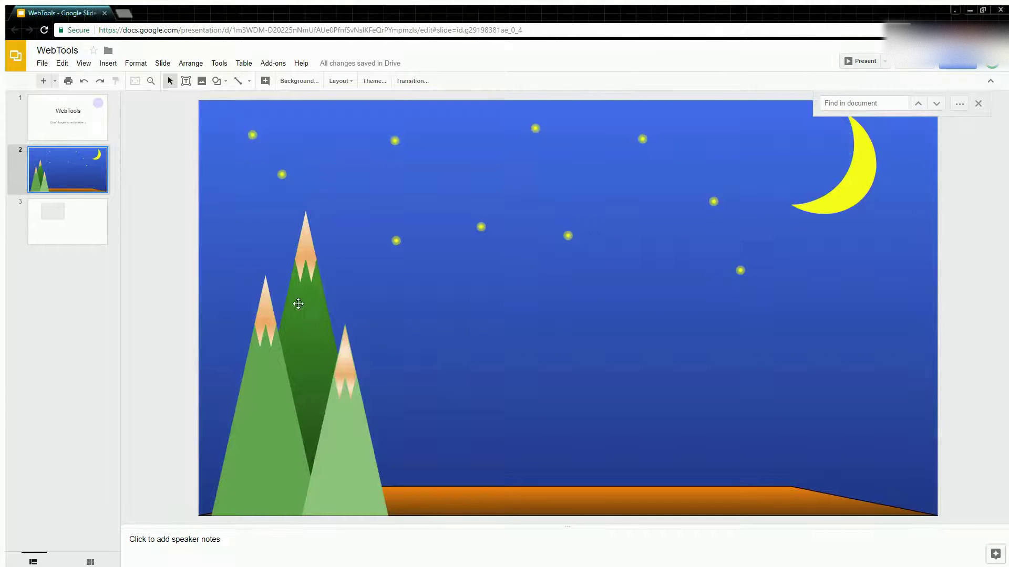
{"action": "left_click", "coordinate": [99, 221]}
{"action": "left_click_drag", "start_coordinate": [433, 205], "coordinate": [515, 285]}
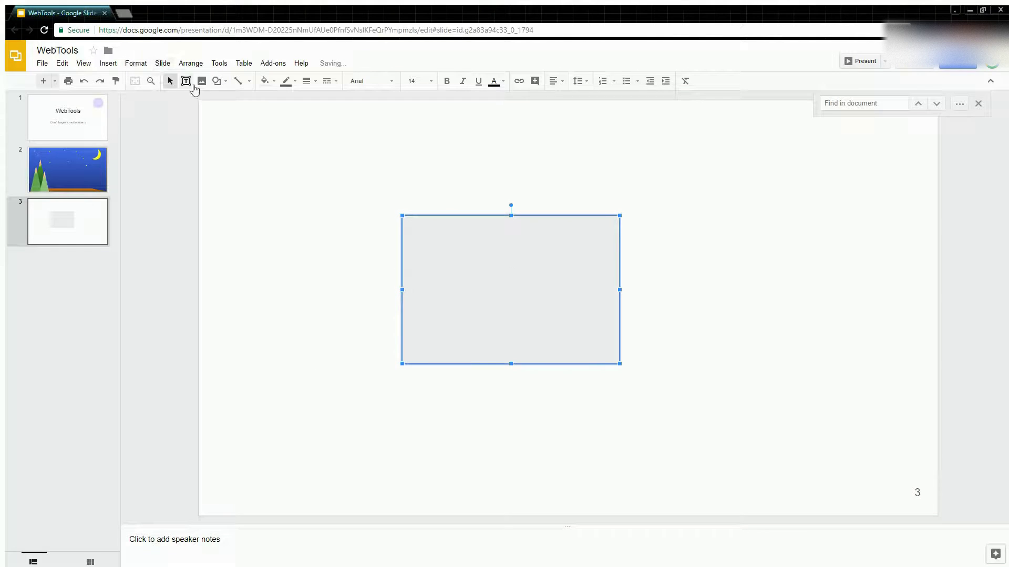
- Draw a square at the slide's upper left, cancelling an extra one started on the right
{"action": "left_click", "coordinate": [217, 80]}
{"action": "mouse_move", "coordinate": [236, 99]}
{"action": "left_click", "coordinate": [297, 105]}
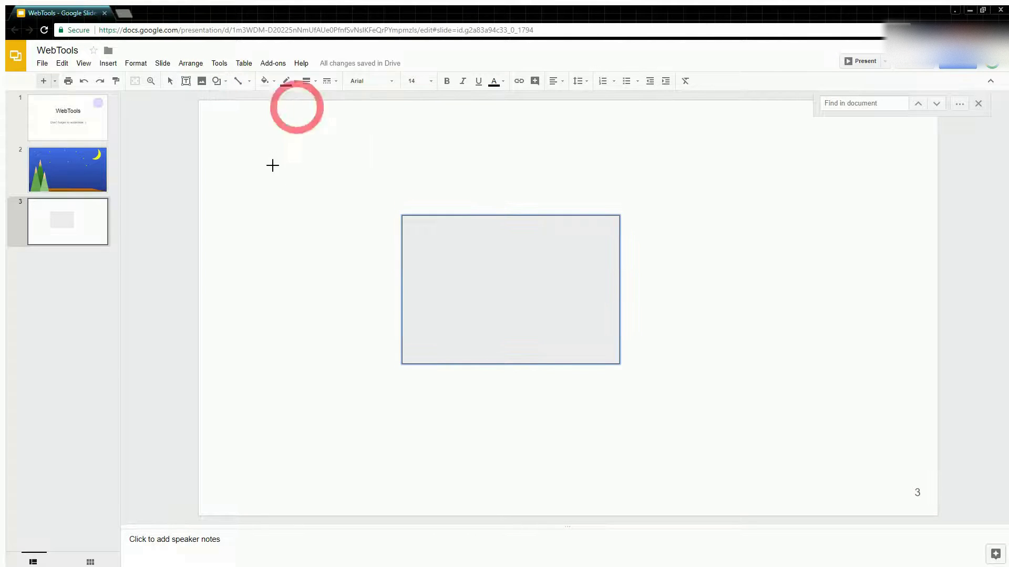
{"action": "left_click_drag", "start_coordinate": [251, 127], "coordinate": [352, 234]}
{"action": "left_click_drag", "start_coordinate": [755, 162], "coordinate": [878, 291]}
{"action": "left_click_drag", "start_coordinate": [683, 229], "coordinate": [772, 300]}
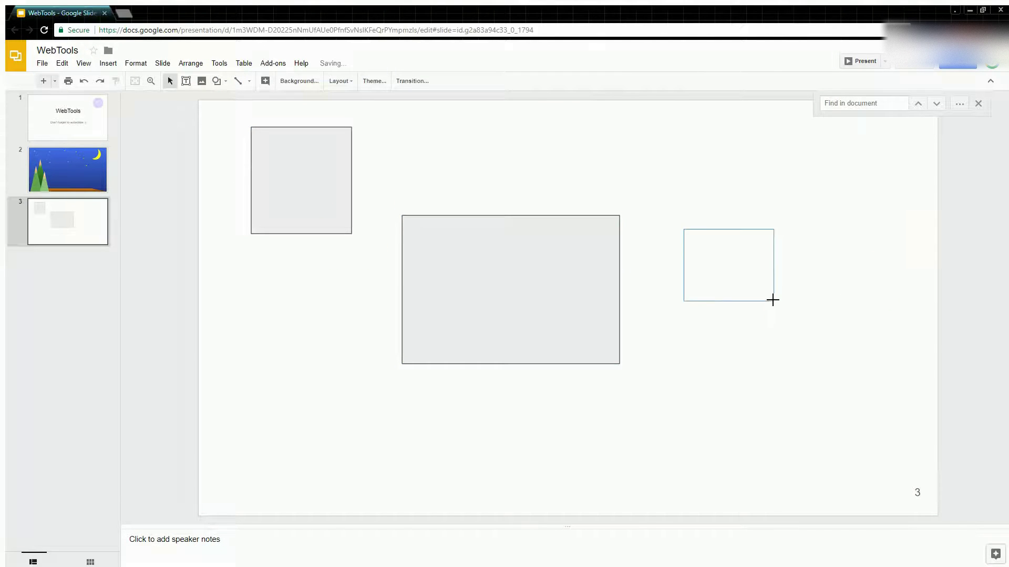
{"action": "key", "text": "Escape"}
- Draw another square on the right side and paste an offset copy
{"action": "left_click", "coordinate": [222, 80]}
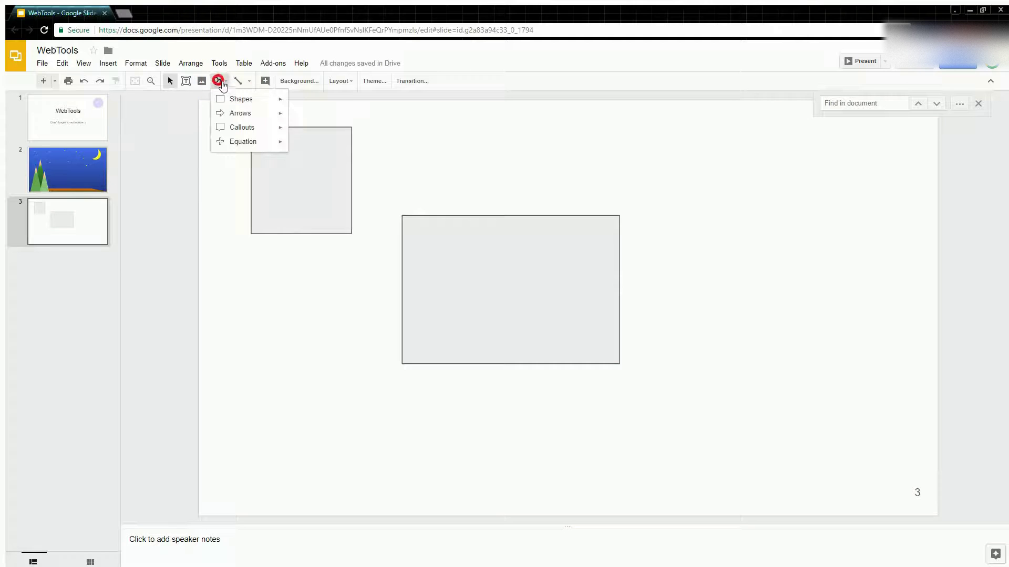
{"action": "mouse_move", "coordinate": [234, 96]}
{"action": "left_click", "coordinate": [299, 105]}
{"action": "left_click_drag", "start_coordinate": [645, 147], "coordinate": [781, 277]}
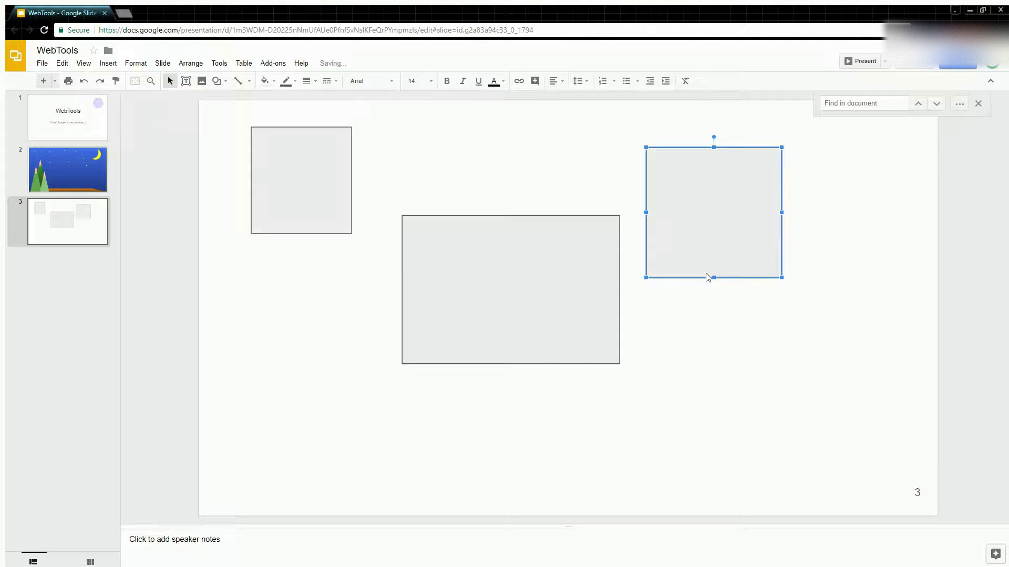
{"action": "left_click", "coordinate": [694, 356]}
{"action": "key", "text": "ctrl+v"}
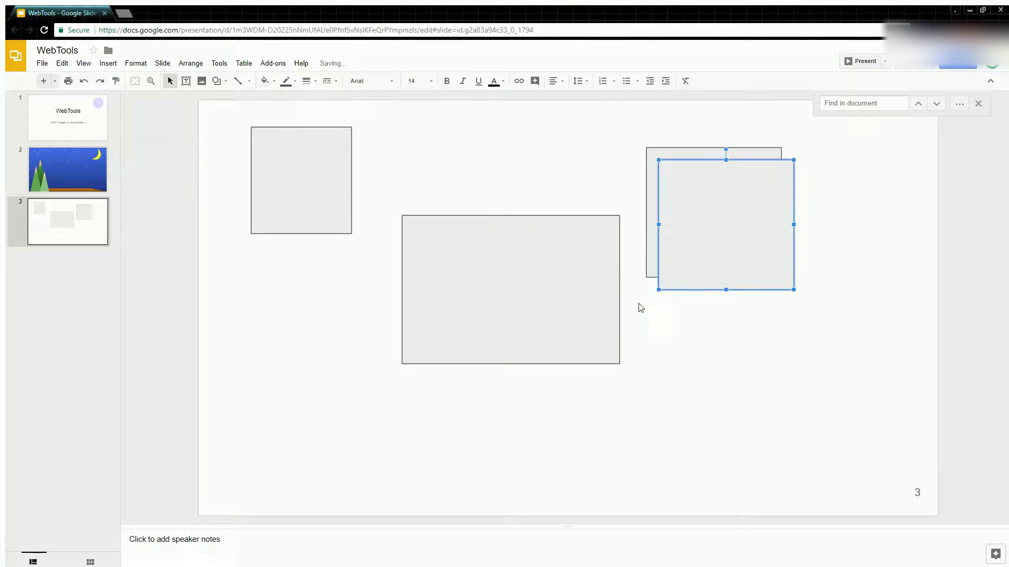
- Spread the shapes to the top middle, bottom and right, then select all four
{"action": "left_click_drag", "start_coordinate": [526, 275], "coordinate": [547, 295]}
{"action": "left_click_drag", "start_coordinate": [757, 244], "coordinate": [500, 180]}
{"action": "left_click_drag", "start_coordinate": [709, 223], "coordinate": [464, 436]}
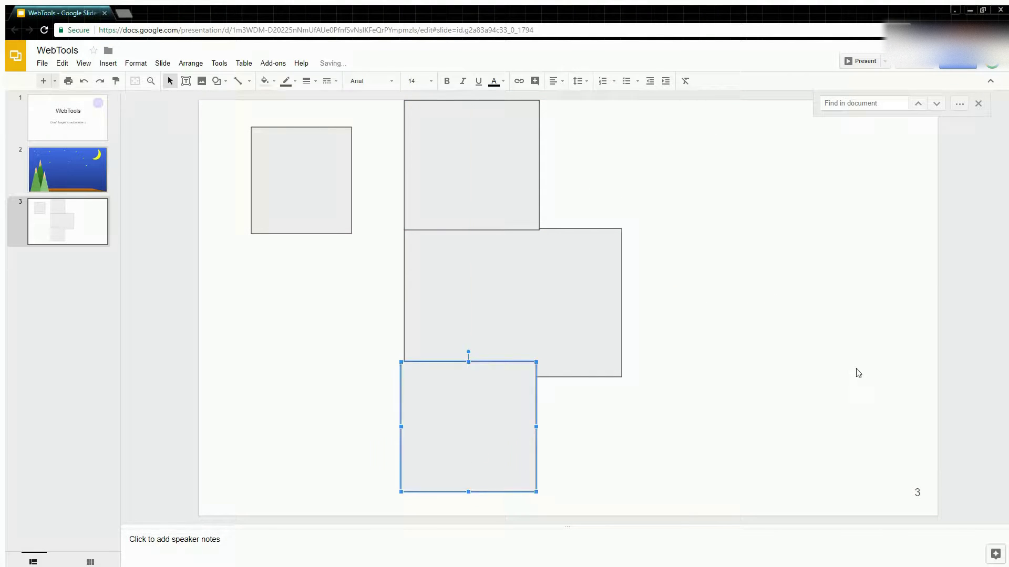
{"action": "left_click", "coordinate": [858, 373]}
{"action": "left_click_drag", "start_coordinate": [564, 310], "coordinate": [742, 295]}
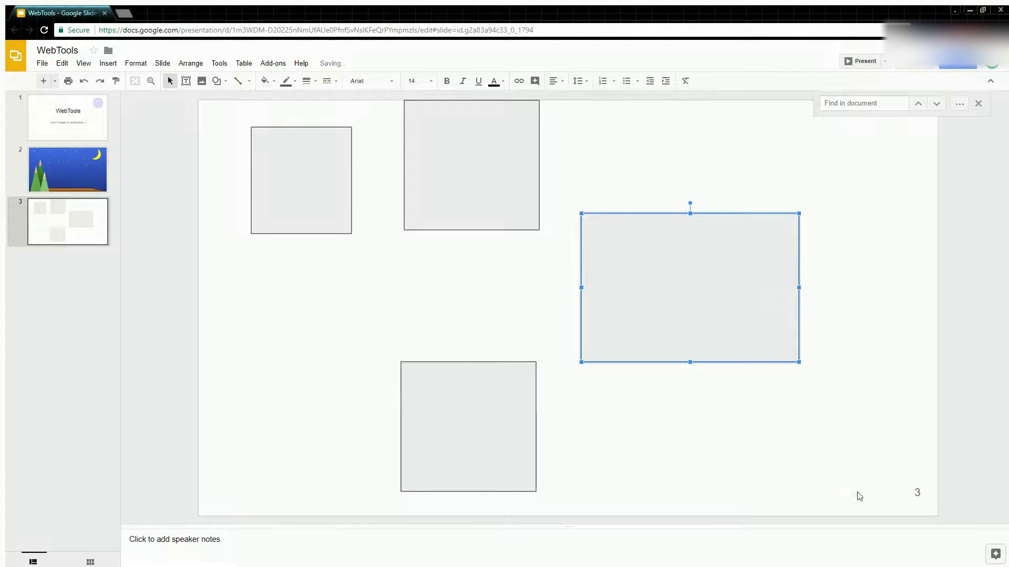
{"action": "left_click_drag", "start_coordinate": [858, 497], "coordinate": [225, 102]}
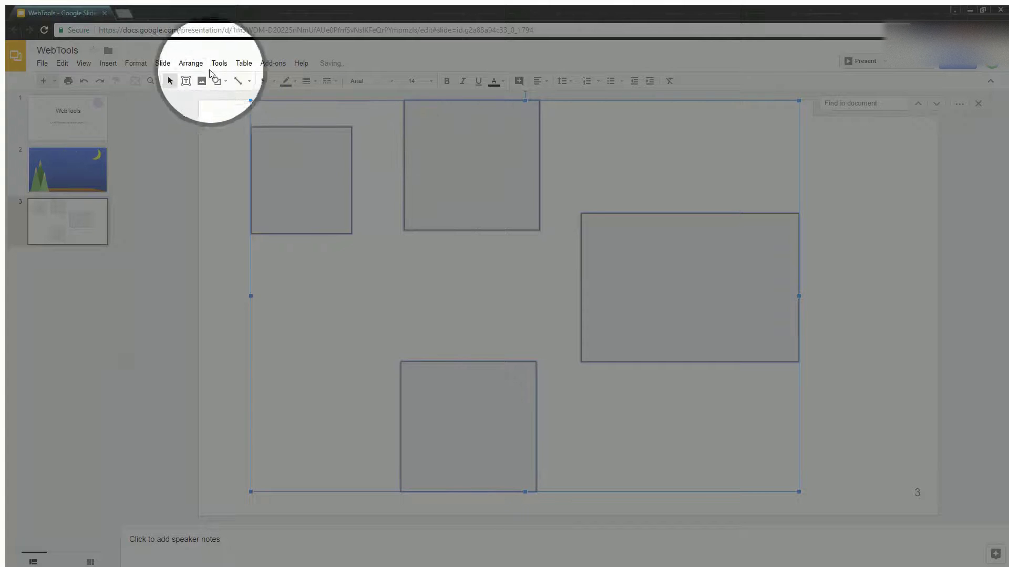
- Align the four selected shapes along their bottom edges
{"action": "left_click", "coordinate": [199, 66]}
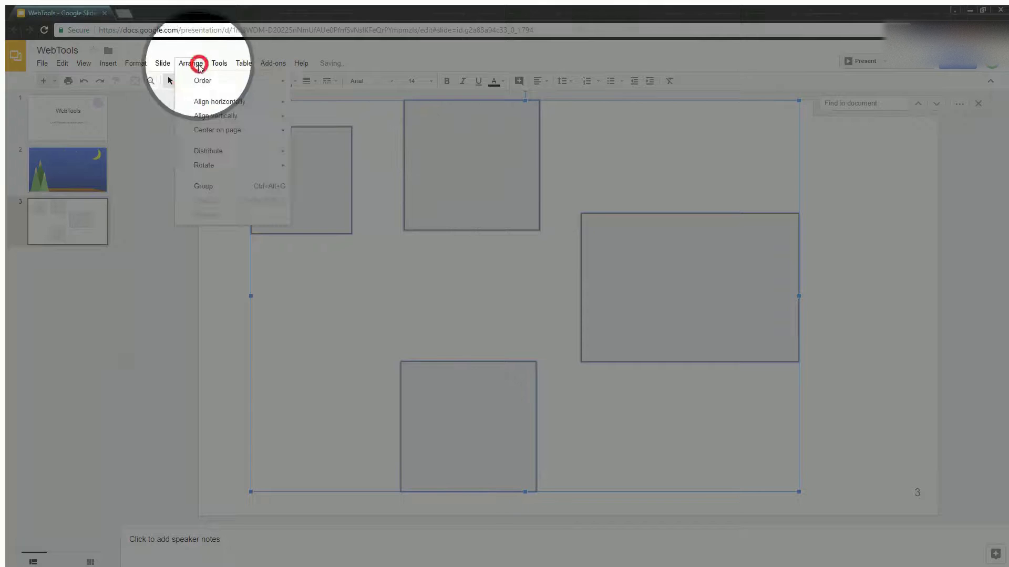
{"action": "mouse_move", "coordinate": [232, 102]}
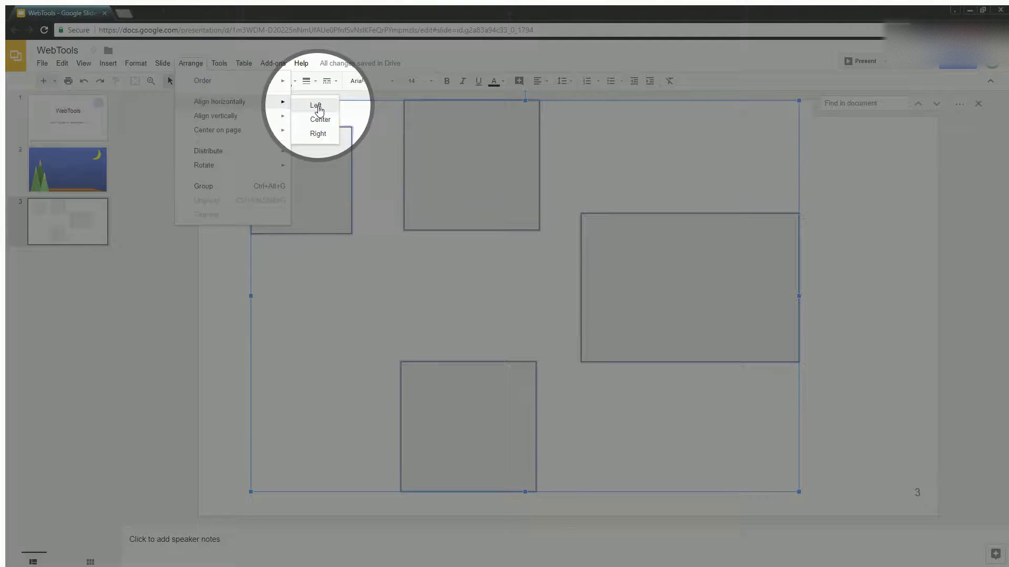
{"action": "mouse_move", "coordinate": [258, 116]}
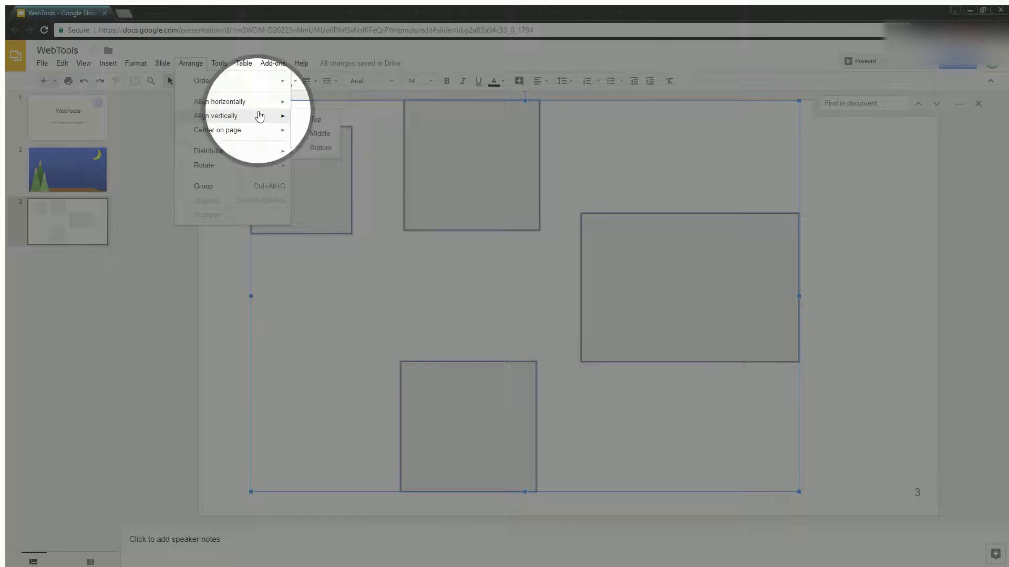
{"action": "left_click", "coordinate": [322, 149]}
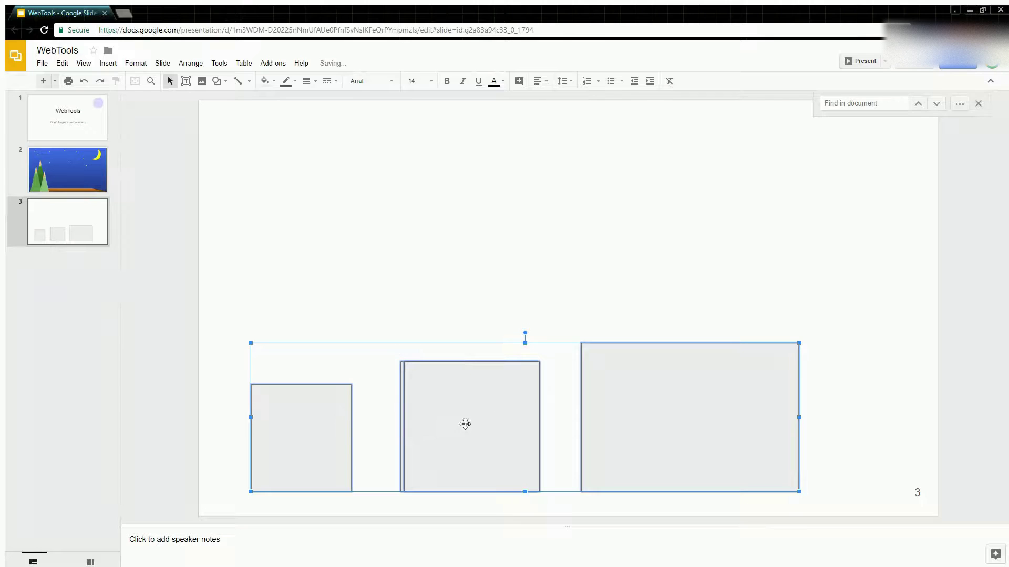
- Move the aligned row up to mid-slide and adjust the middle square into overlapping pairs
{"action": "left_click_drag", "start_coordinate": [454, 426], "coordinate": [606, 234]}
{"action": "left_click", "coordinate": [606, 362]}
{"action": "left_click_drag", "start_coordinate": [487, 248], "coordinate": [436, 247]}
{"action": "left_click", "coordinate": [524, 405]}
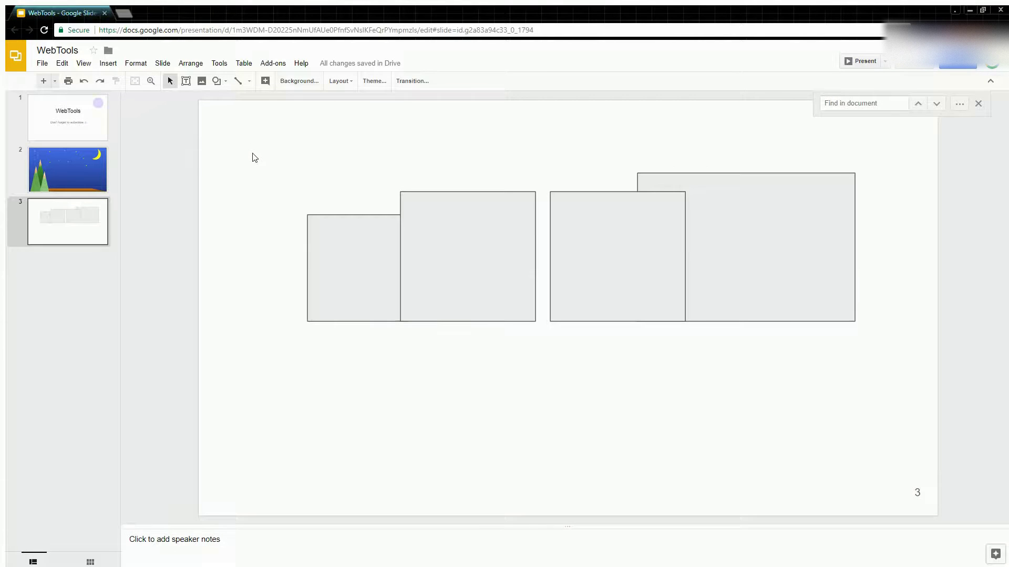
- Switch to the night slide, try moving the light-green mountain right, then undo it
{"action": "left_click_drag", "start_coordinate": [255, 157], "coordinate": [900, 385]}
{"action": "left_click", "coordinate": [90, 168]}
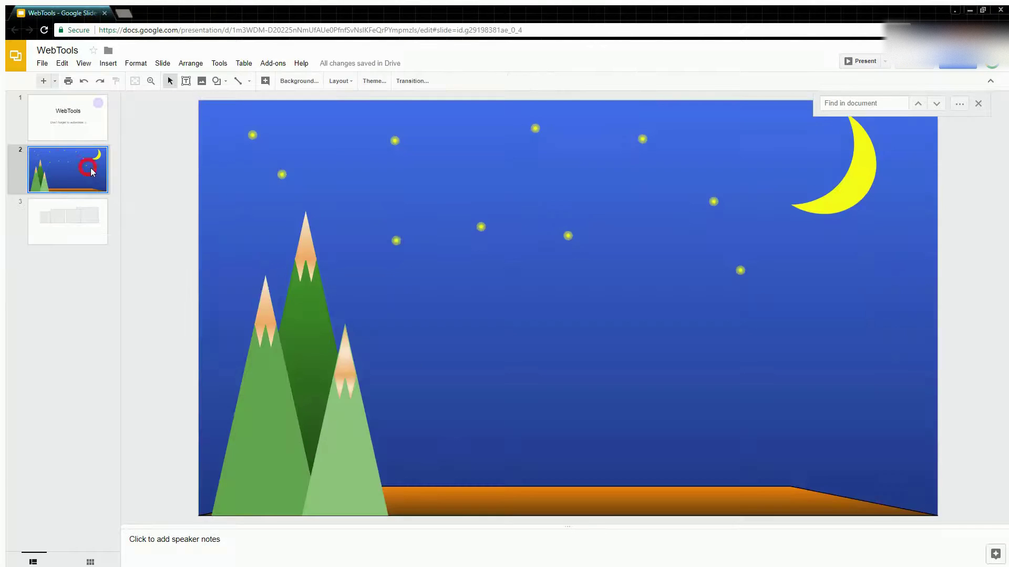
{"action": "left_click_drag", "start_coordinate": [362, 456], "coordinate": [611, 421]}
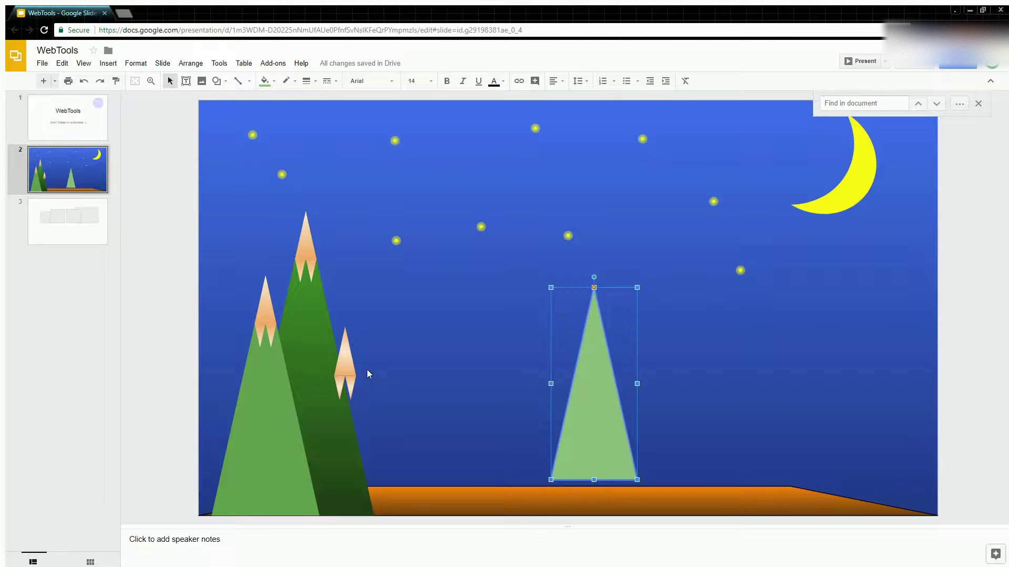
{"action": "key", "text": "ctrl+z"}
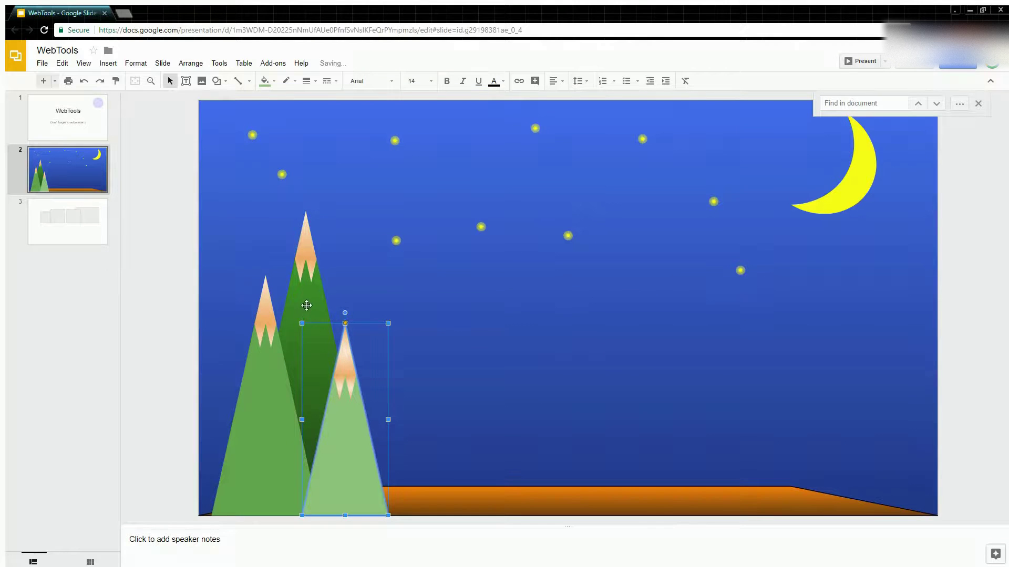
- Group the three mountains and shift the group up and to the right
{"action": "left_click", "coordinate": [260, 415]}
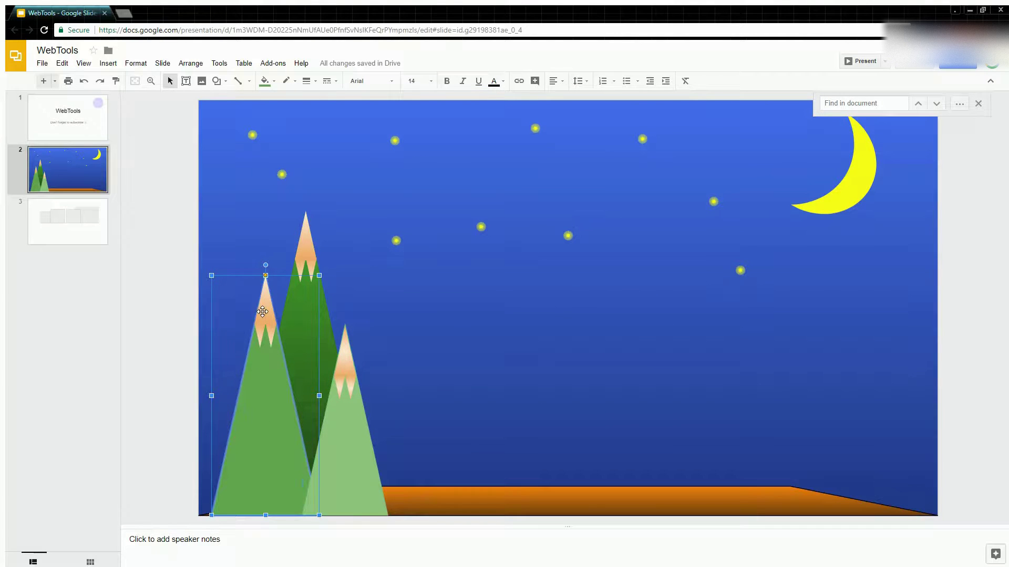
{"action": "left_click", "coordinate": [299, 267], "text": "shift"}
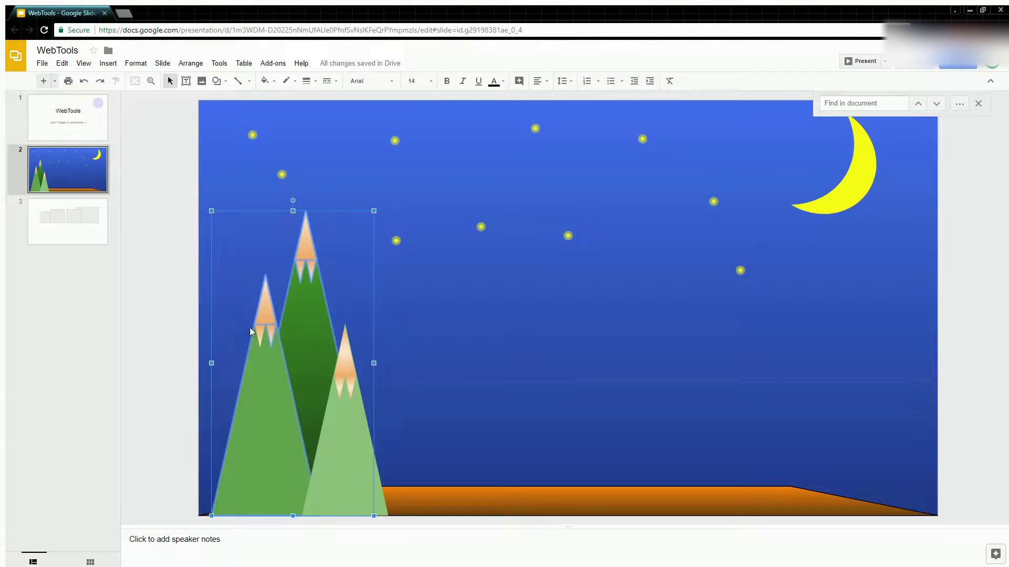
{"action": "left_click", "coordinate": [357, 421], "text": "shift"}
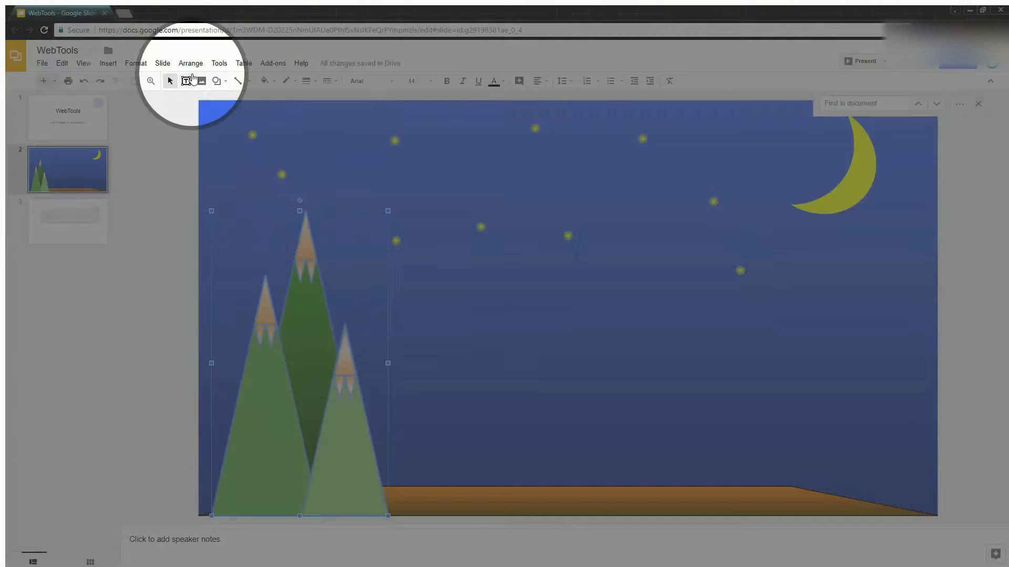
{"action": "left_click", "coordinate": [192, 63]}
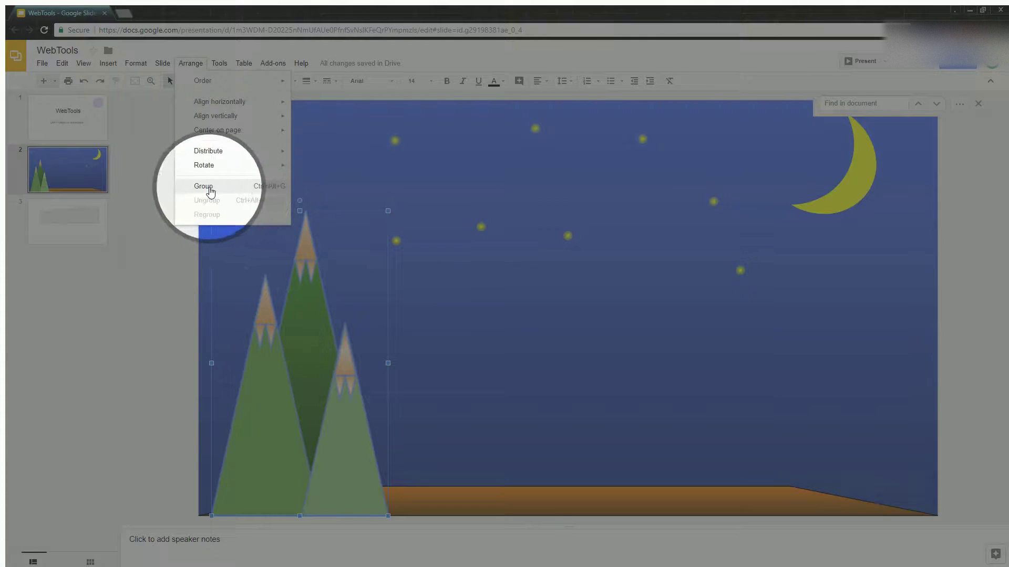
{"action": "left_click", "coordinate": [248, 192]}
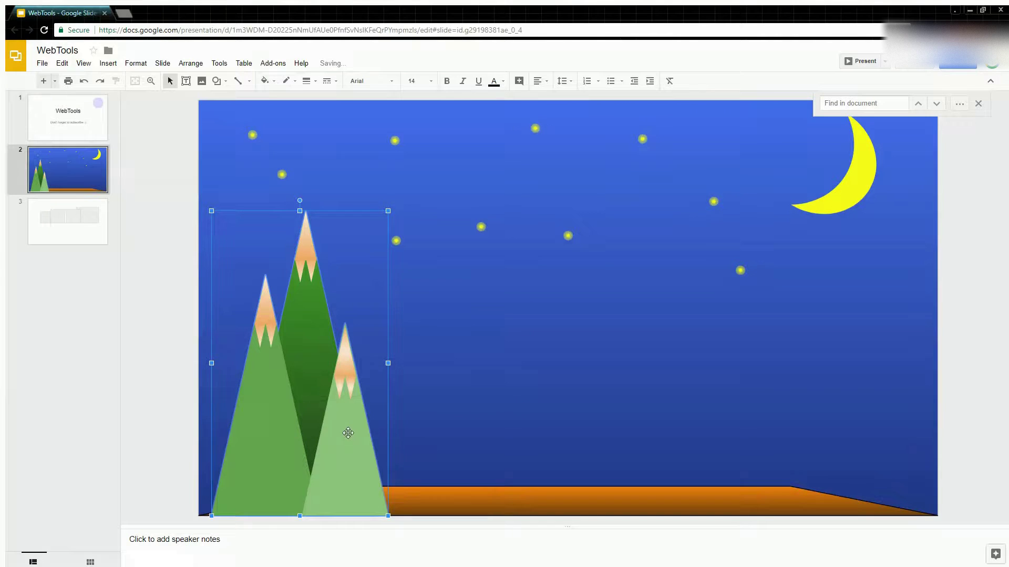
{"action": "left_click_drag", "start_coordinate": [348, 433], "coordinate": [410, 419]}
{"action": "left_click", "coordinate": [597, 349]}
{"action": "left_click", "coordinate": [382, 408]}
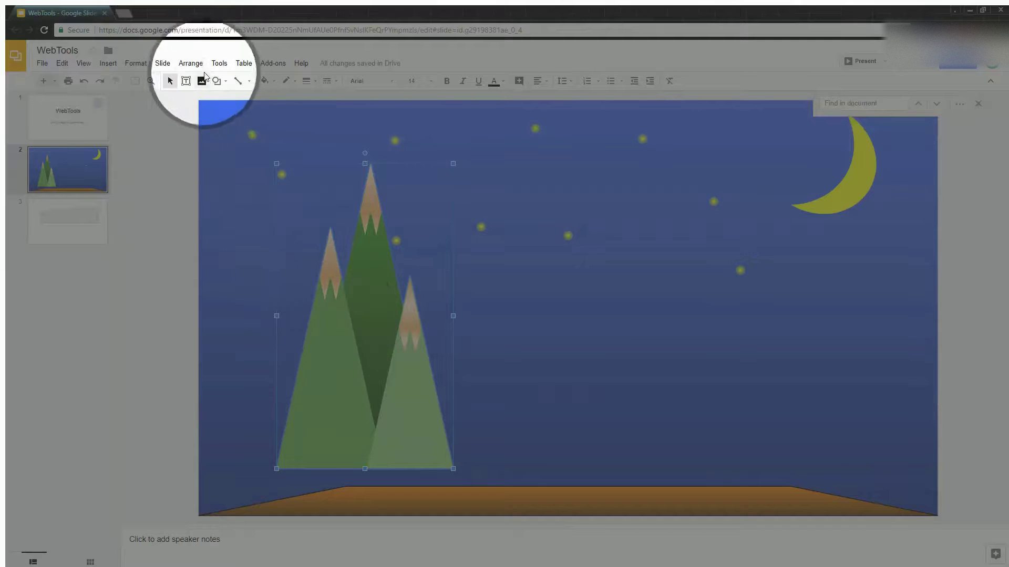
- Ungroup the mountains, try moving the small one right, and undo back to the large layout
{"action": "left_click", "coordinate": [190, 63]}
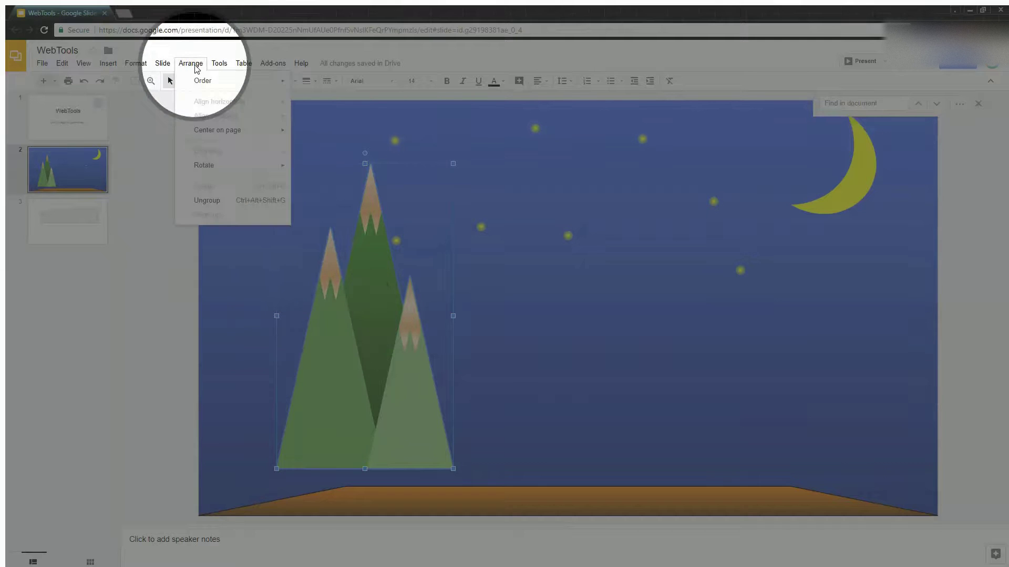
{"action": "left_click", "coordinate": [212, 202]}
{"action": "left_click", "coordinate": [601, 345]}
{"action": "left_click_drag", "start_coordinate": [446, 388], "coordinate": [585, 385]}
{"action": "key", "text": "ctrl+z"}
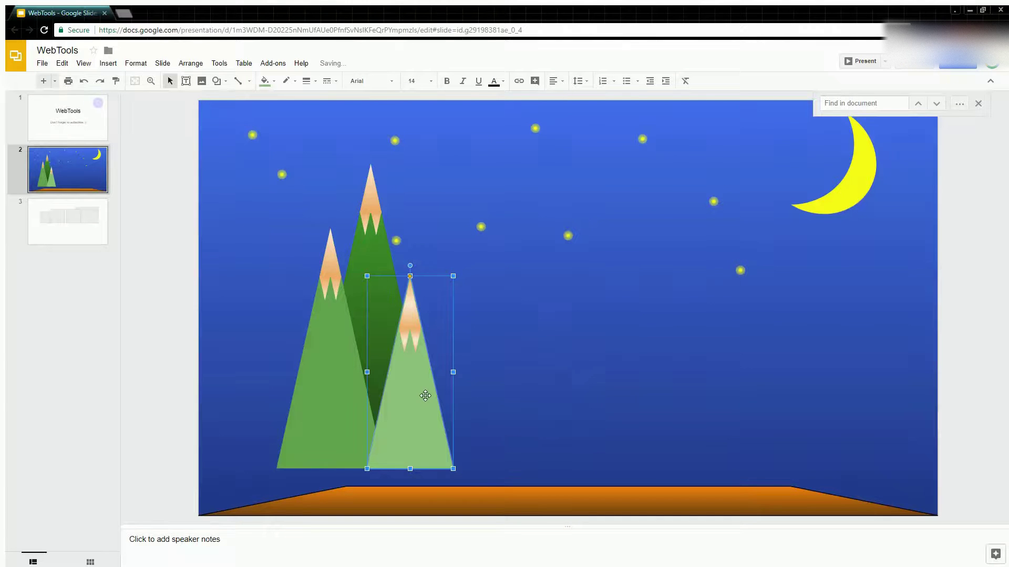
{"action": "key", "text": "ctrl+z"}
{"action": "key", "text": "ctrl+z"}
{"action": "key", "text": "ctrl+z"}
{"action": "key", "text": "ctrl+z"}
{"action": "left_click", "coordinate": [480, 351]}
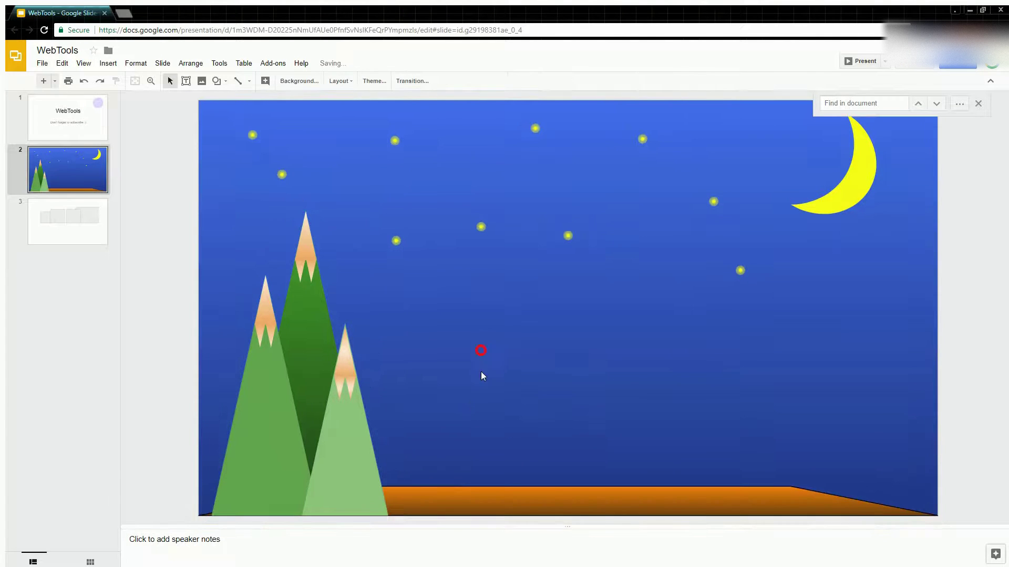
- On slide 3, type 'Text' into the middle grey rectangle
{"action": "left_click", "coordinate": [86, 225]}
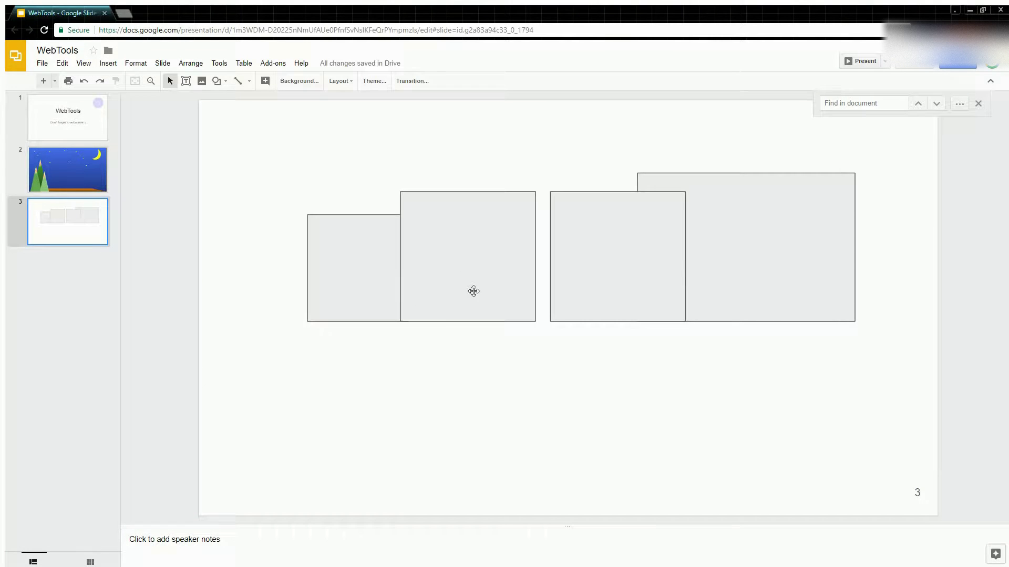
{"action": "left_click", "coordinate": [453, 266]}
{"action": "left_click", "coordinate": [460, 260]}
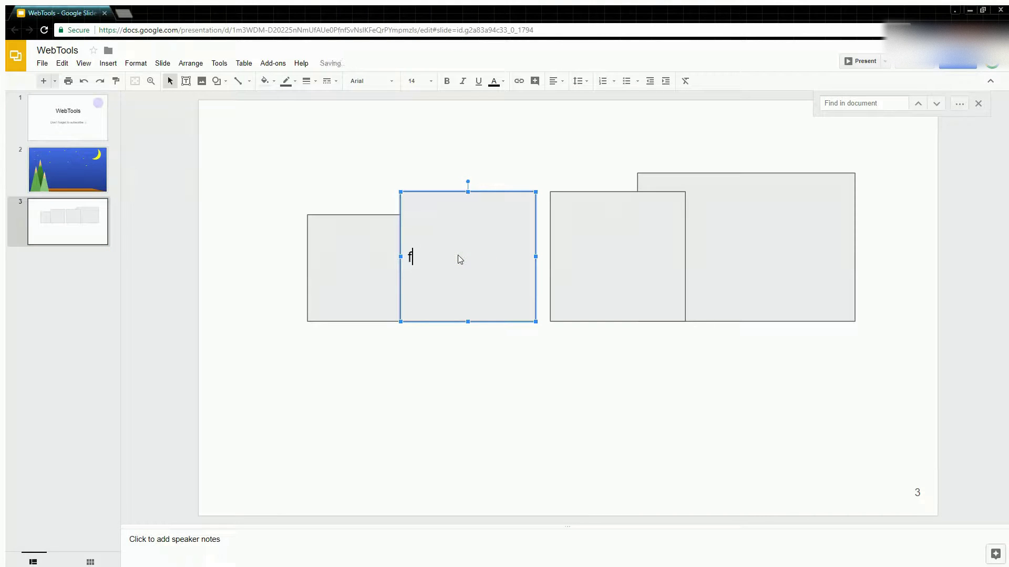
{"action": "type", "text": "Text"}
{"action": "left_click", "coordinate": [541, 376]}
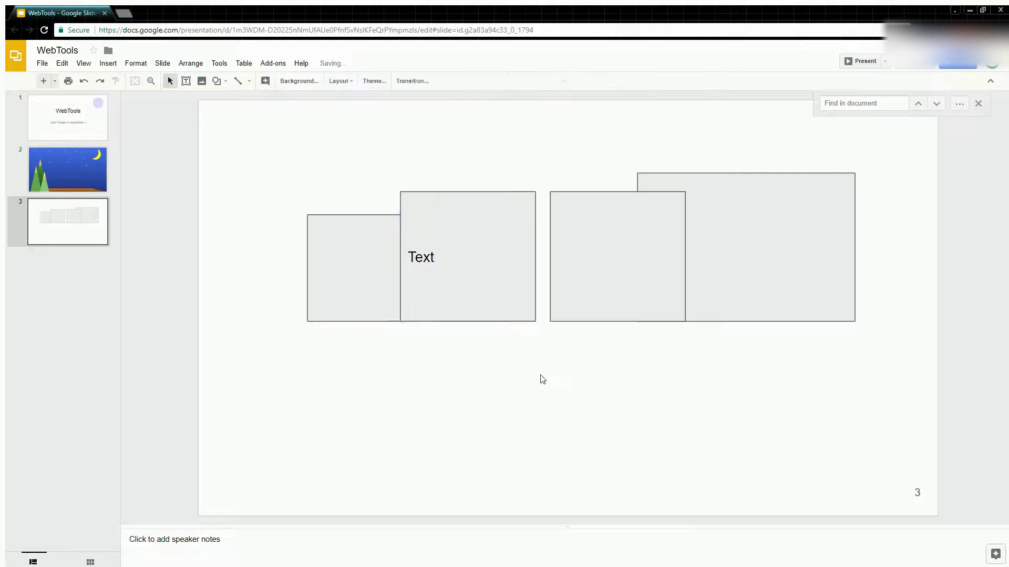
- Centre 'Text' horizontally and align it to the top, then return to slide 2
{"action": "left_click", "coordinate": [499, 270]}
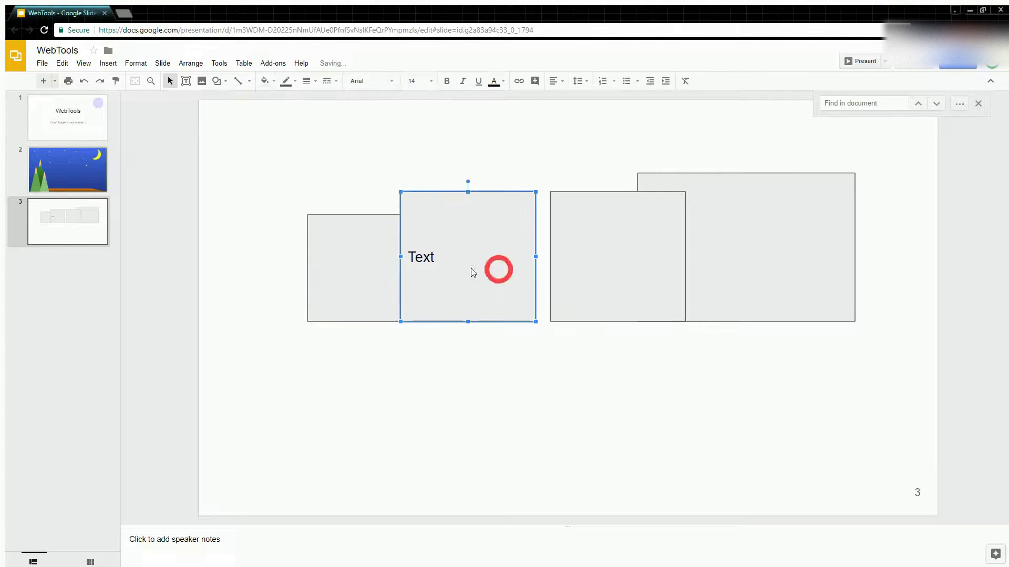
{"action": "double_click", "coordinate": [435, 257]}
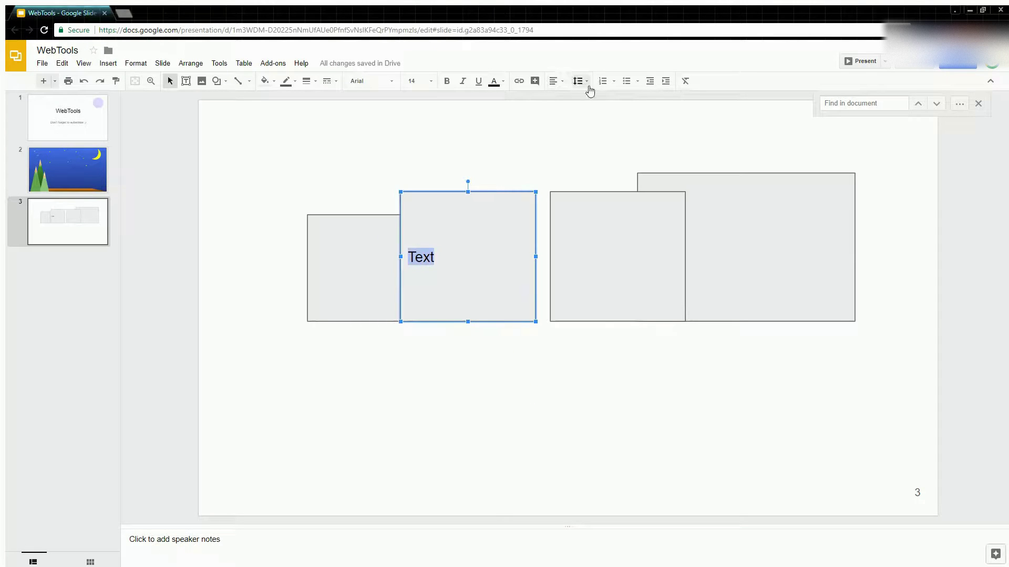
{"action": "left_click", "coordinate": [557, 84]}
{"action": "left_click", "coordinate": [569, 101]}
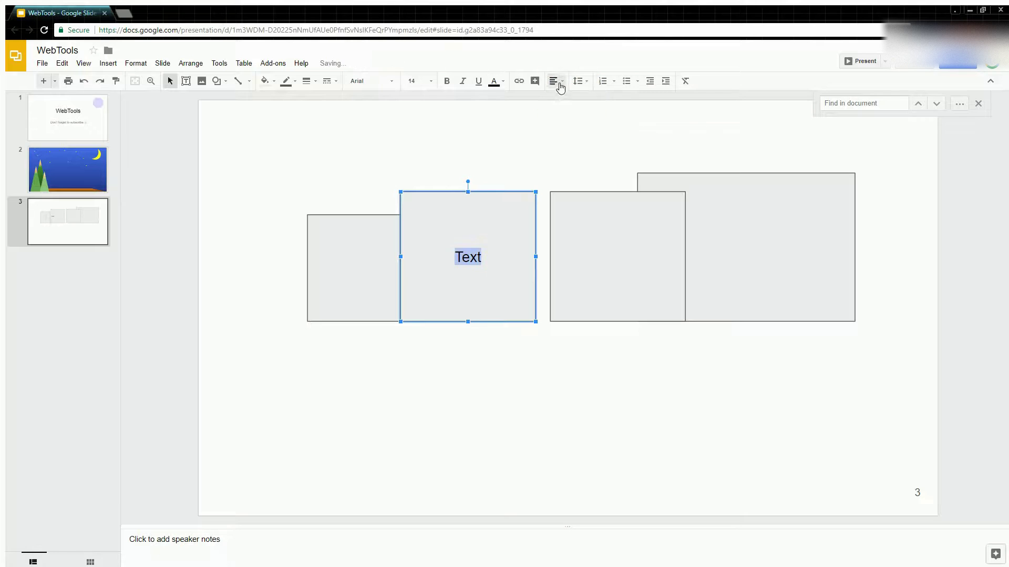
{"action": "left_click", "coordinate": [559, 85]}
{"action": "left_click", "coordinate": [557, 109]}
{"action": "left_click", "coordinate": [488, 379]}
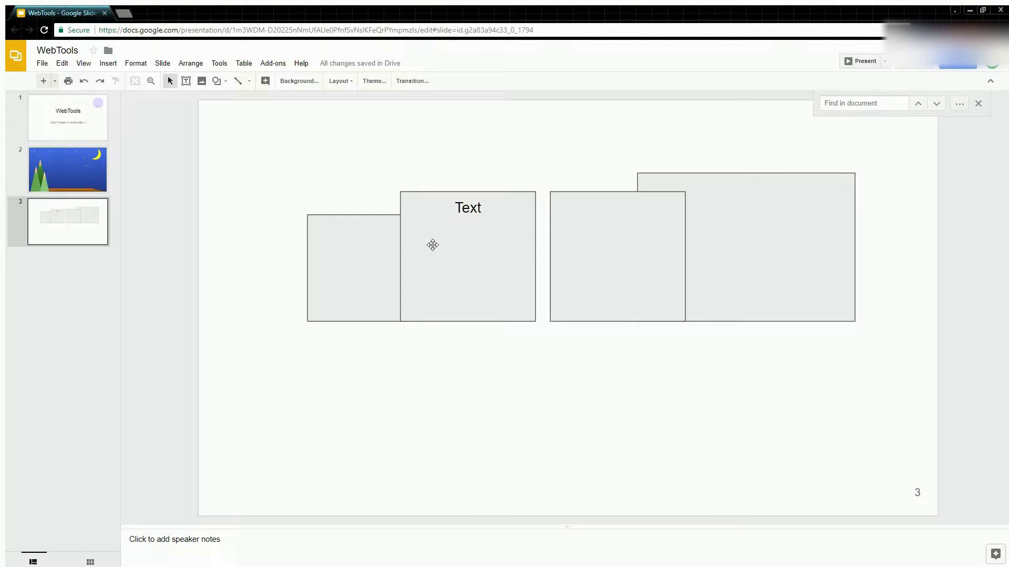
{"action": "left_click", "coordinate": [52, 135]}
- On the mountain night slide, enlarge the small sun and move it toward the slide centre
{"action": "left_click", "coordinate": [62, 175]}
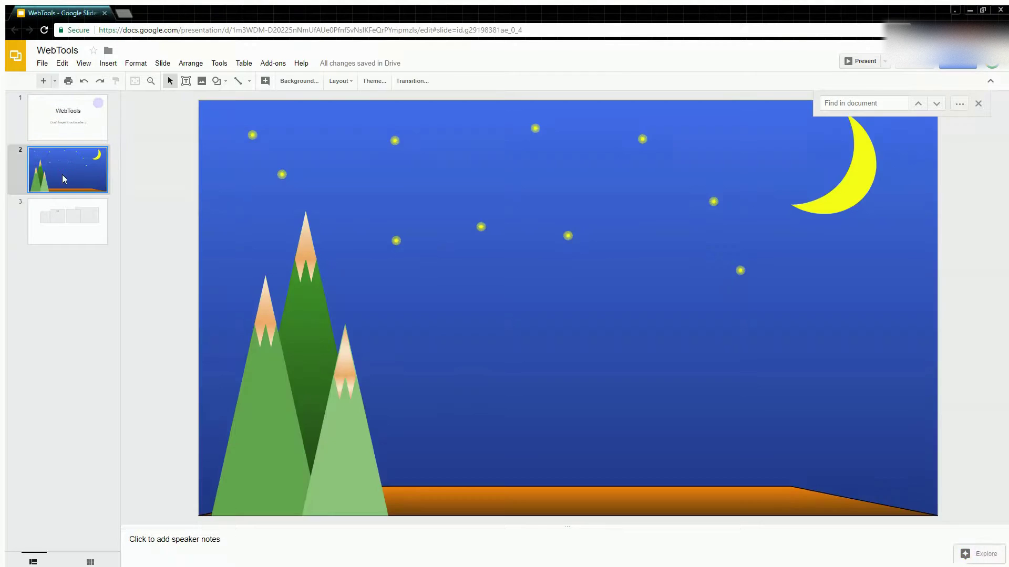
{"action": "left_click", "coordinate": [479, 228]}
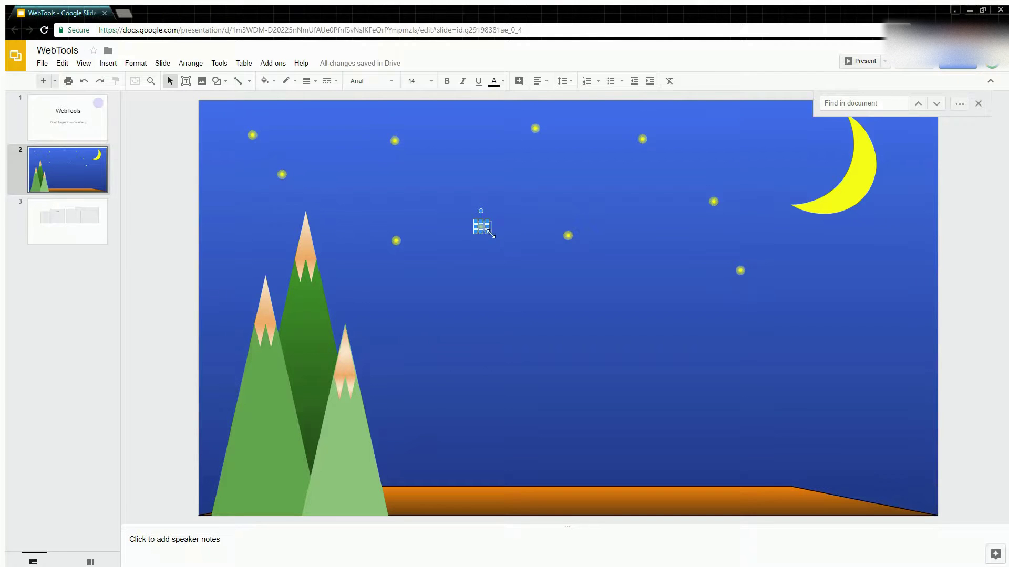
{"action": "left_click_drag", "start_coordinate": [490, 233], "coordinate": [694, 434]}
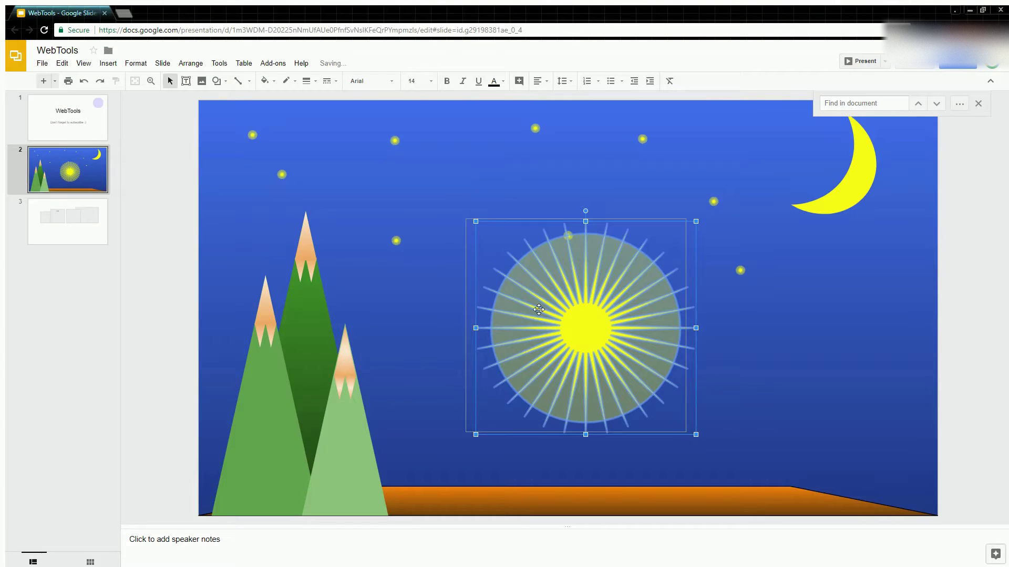
{"action": "left_click_drag", "start_coordinate": [610, 336], "coordinate": [507, 267]}
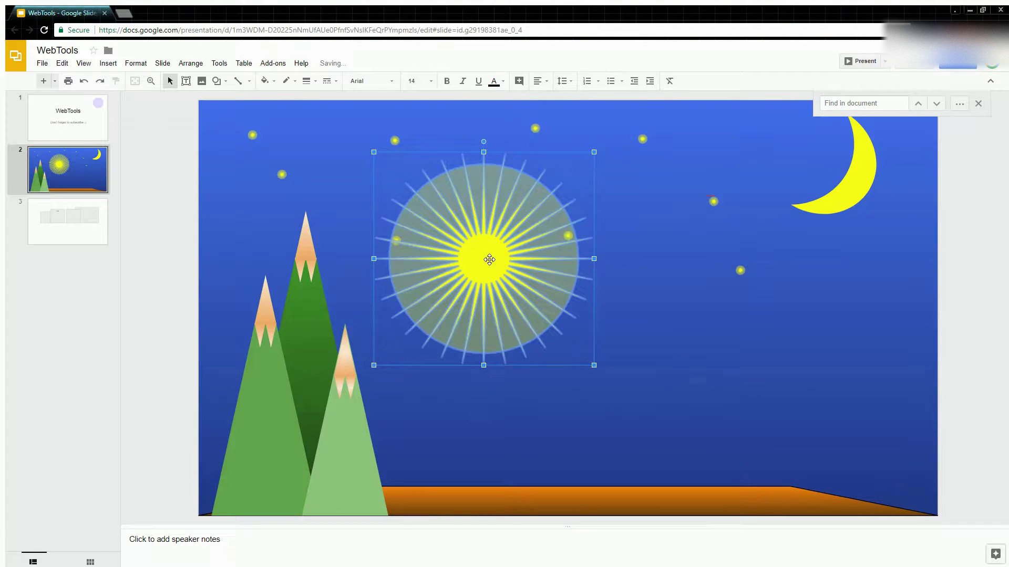
{"action": "left_click", "coordinate": [633, 307]}
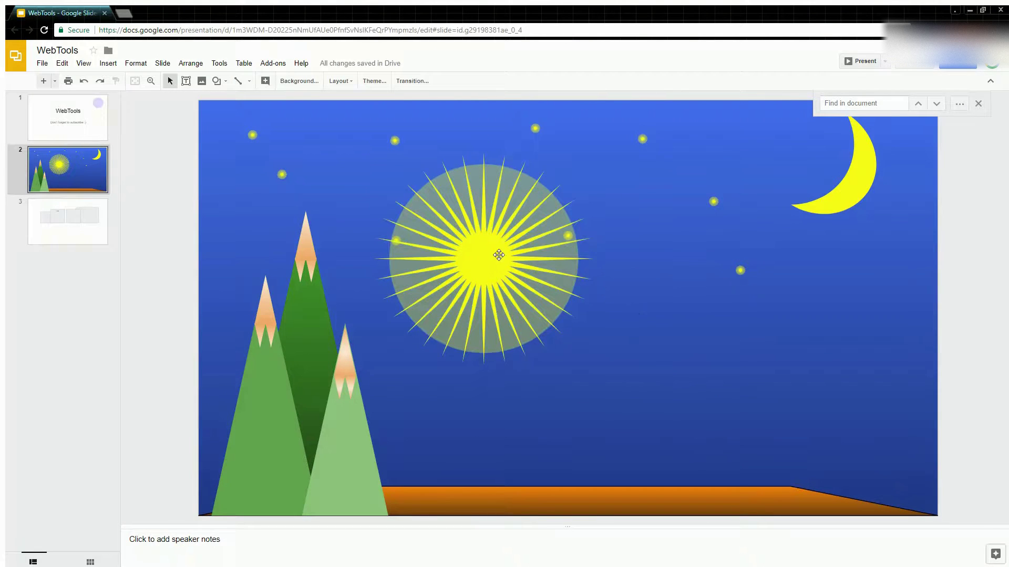
{"action": "left_click_drag", "start_coordinate": [499, 255], "coordinate": [541, 294]}
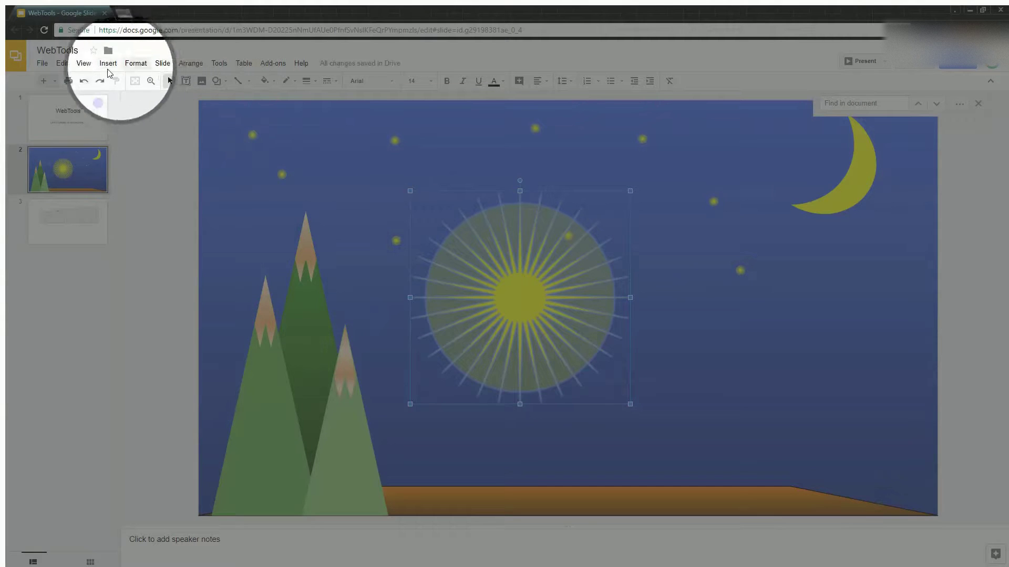
- Insert a 32-point star right of the sun and enlarge it slightly
{"action": "left_click", "coordinate": [108, 64]}
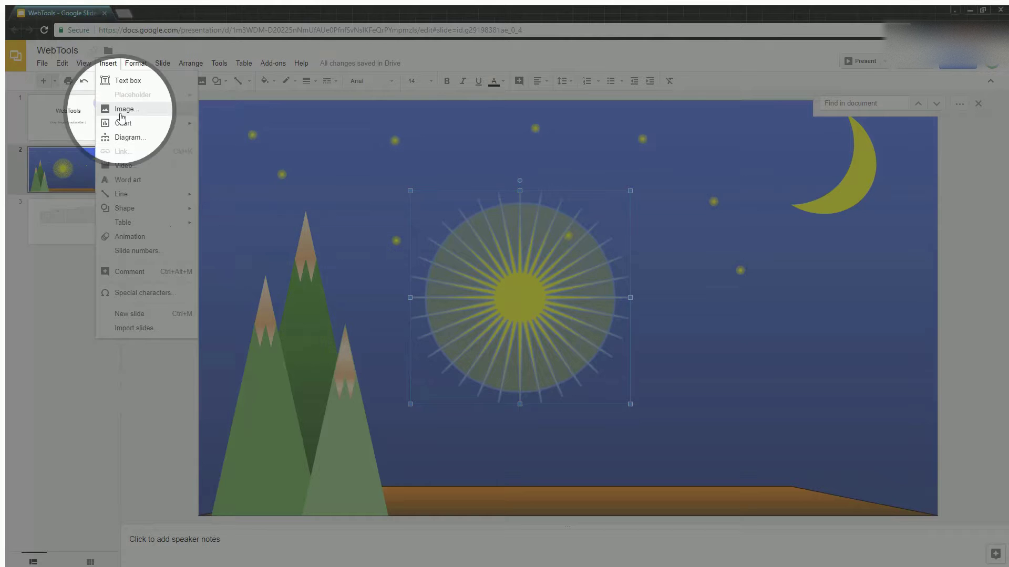
{"action": "mouse_move", "coordinate": [149, 210]}
{"action": "mouse_move", "coordinate": [225, 235]}
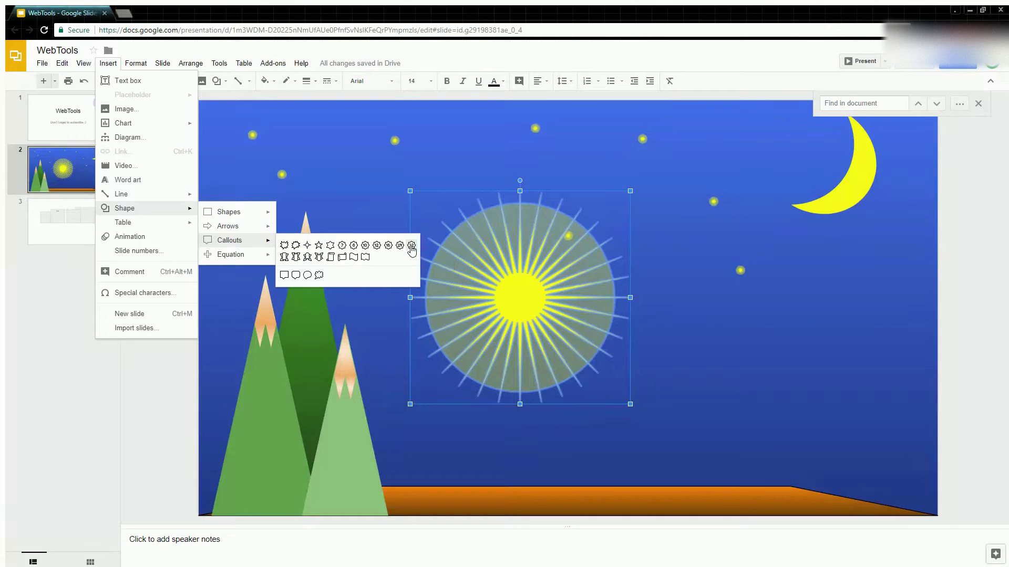
{"action": "left_click", "coordinate": [411, 246]}
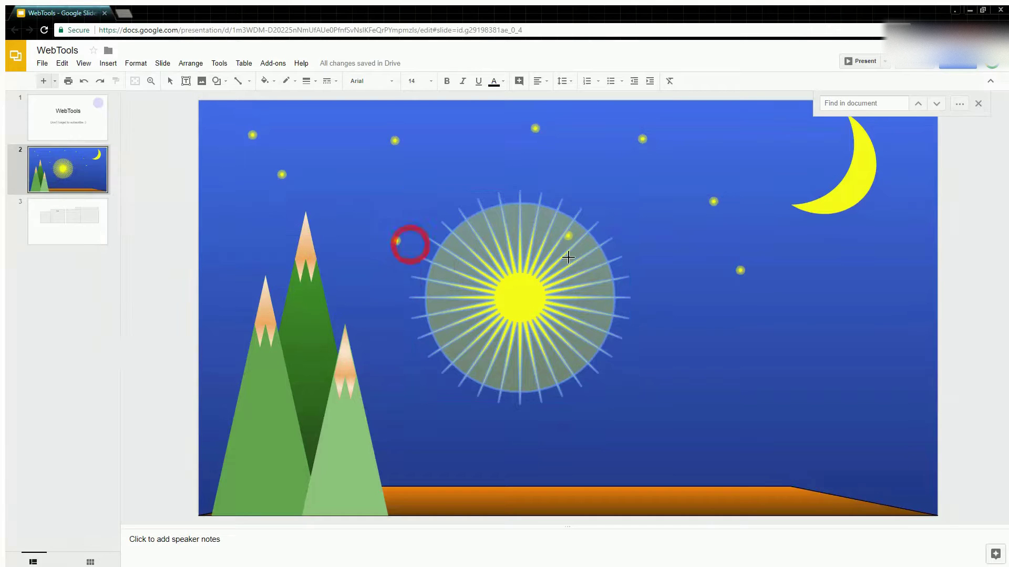
{"action": "left_click_drag", "start_coordinate": [827, 383], "coordinate": [835, 397]}
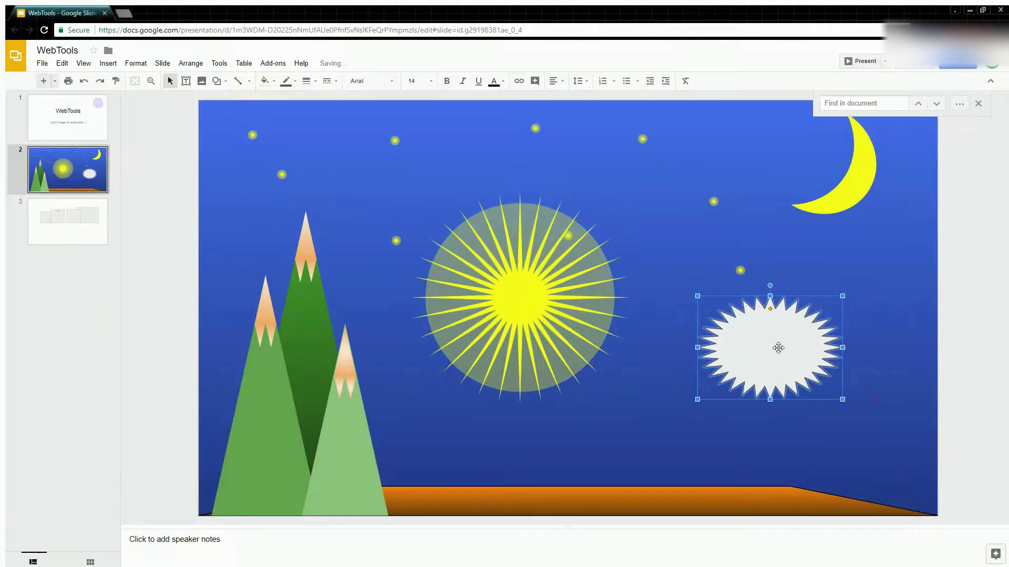
{"action": "left_click_drag", "start_coordinate": [778, 347], "coordinate": [727, 308]}
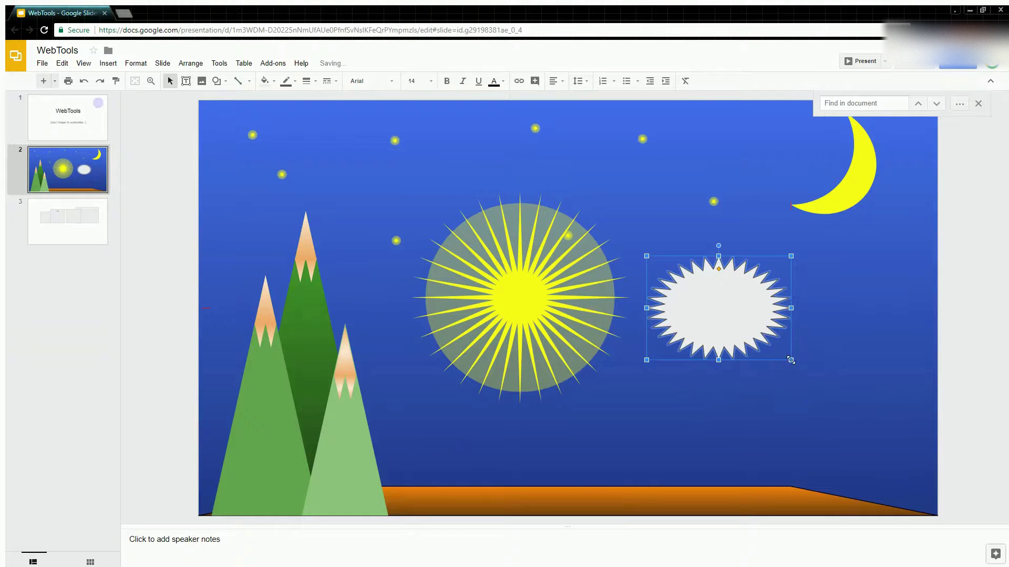
{"action": "left_click_drag", "start_coordinate": [791, 360], "coordinate": [815, 412]}
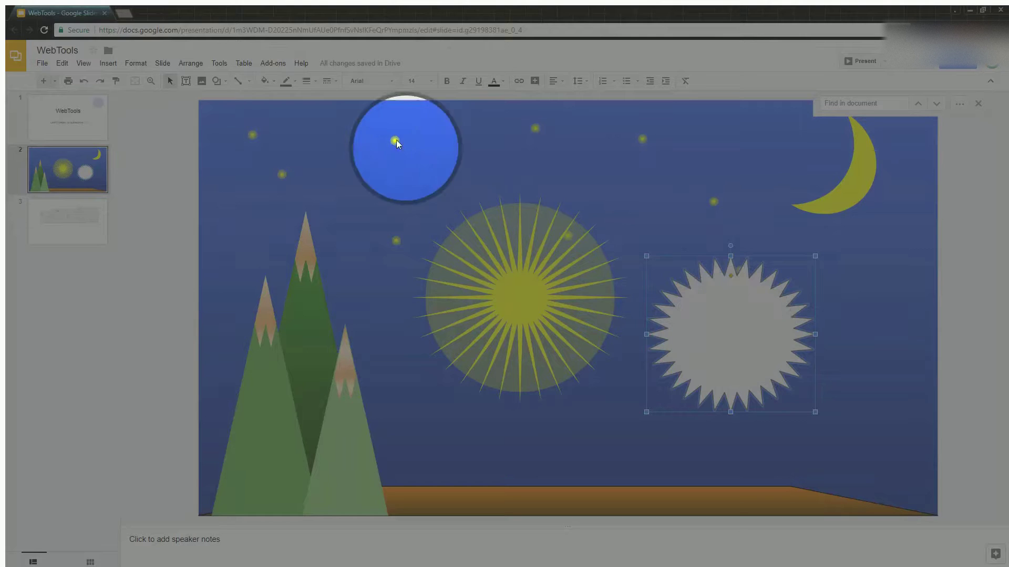
- Remove the star's dark outline and fill it with yellow
{"action": "left_click", "coordinate": [291, 85]}
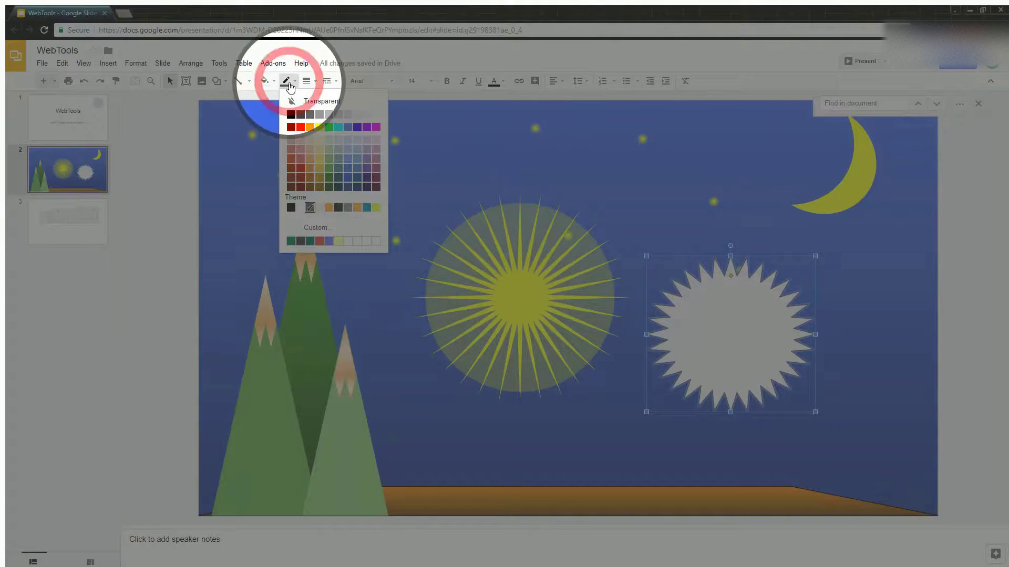
{"action": "left_click", "coordinate": [313, 104]}
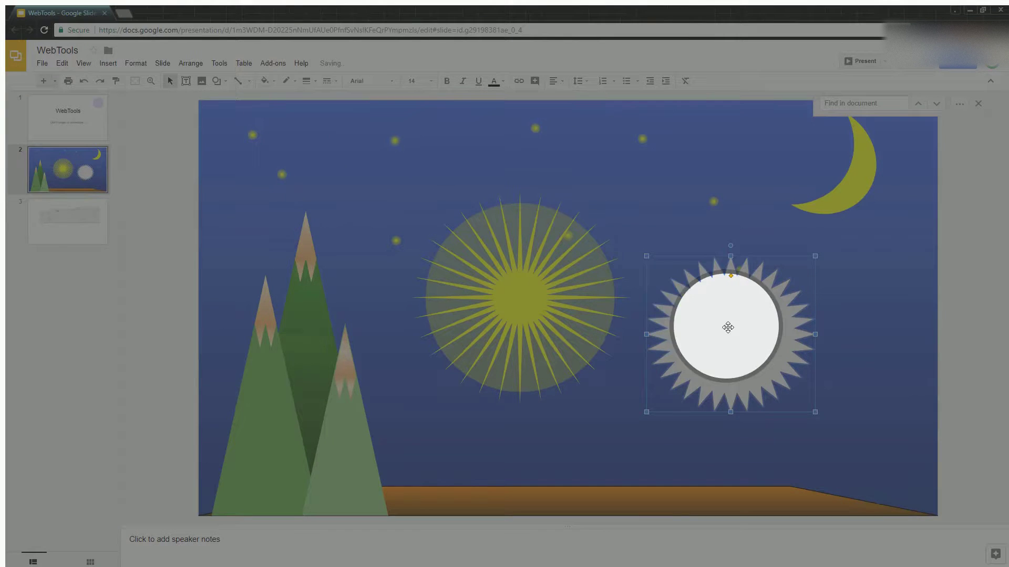
{"action": "left_click", "coordinate": [265, 80]}
{"action": "left_click", "coordinate": [299, 147]}
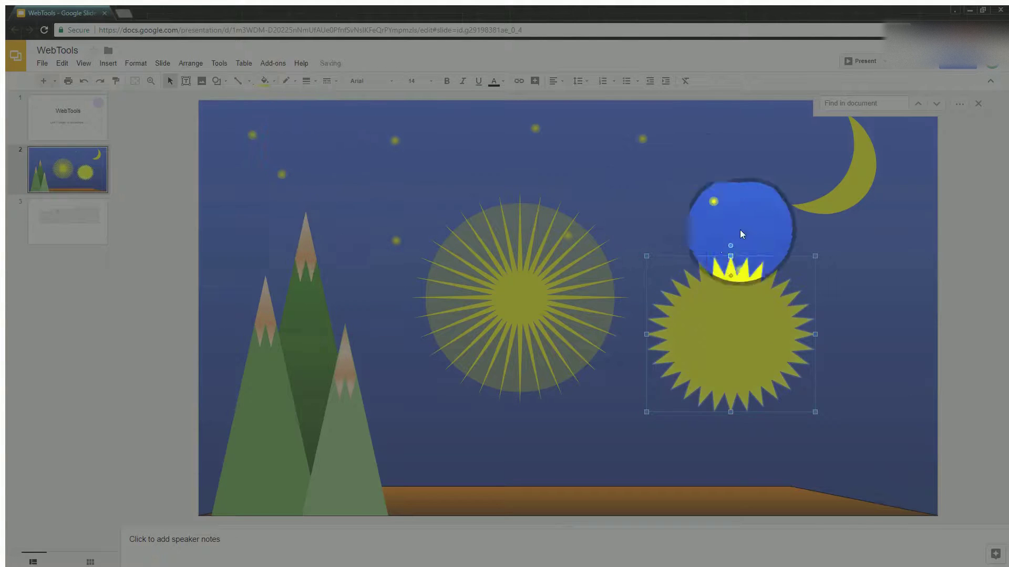
- Thin the yellow star's points into narrow sun-like rays
{"action": "left_click", "coordinate": [825, 273]}
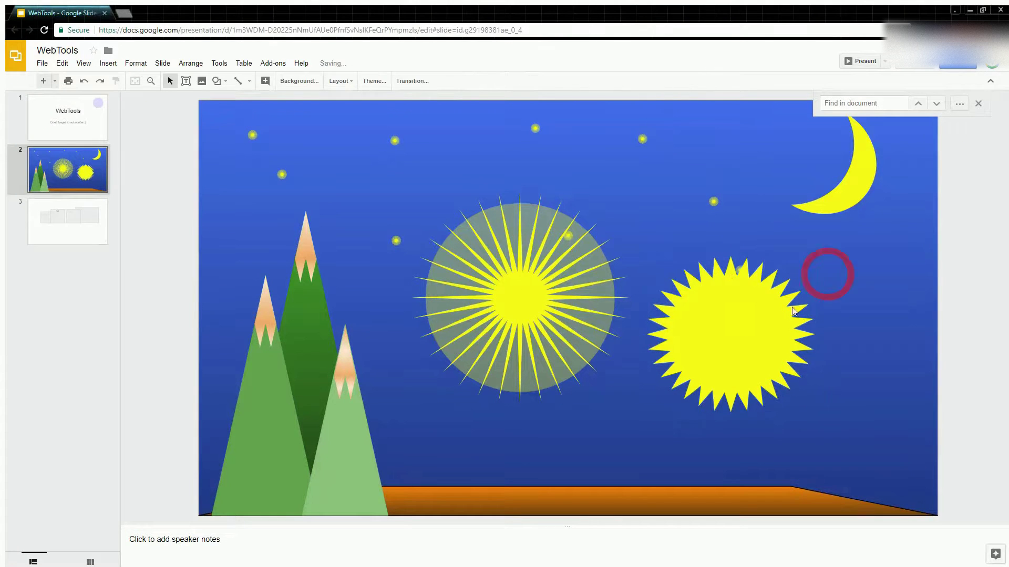
{"action": "left_click", "coordinate": [761, 330]}
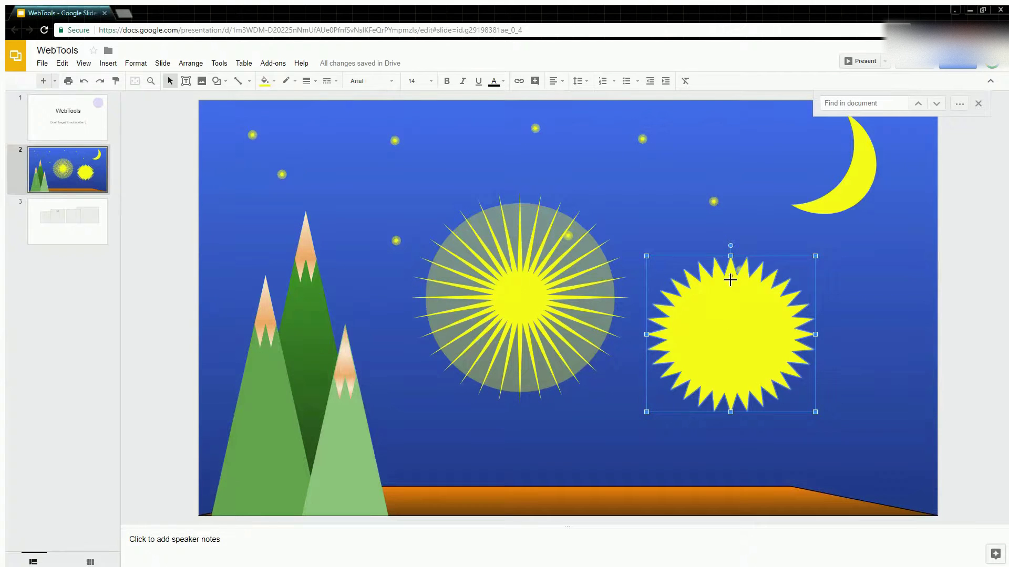
{"action": "left_click_drag", "start_coordinate": [730, 280], "coordinate": [730, 323]}
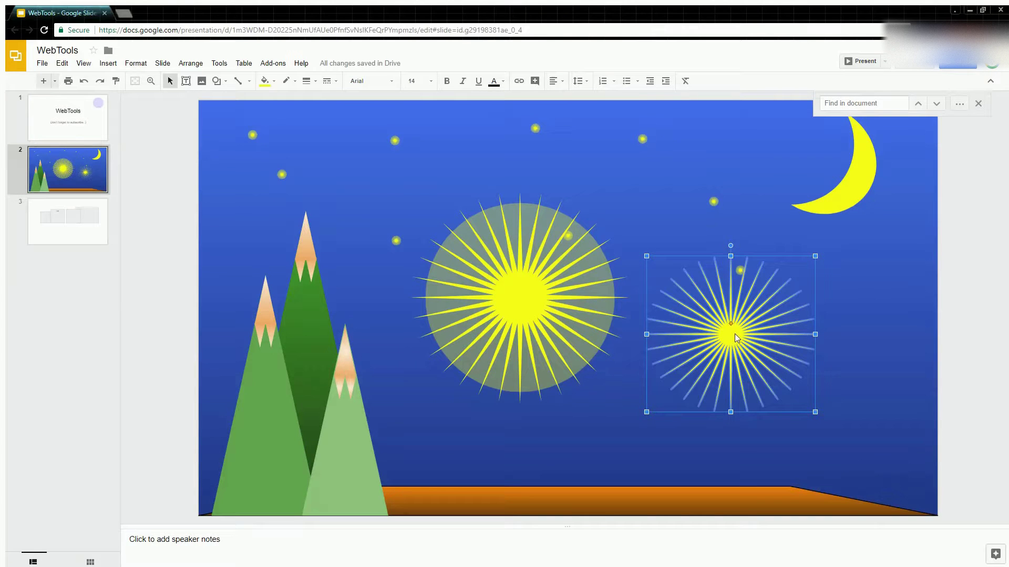
- Delete the small starburst and the duplicate starburst over the sun
{"action": "key", "text": "Delete"}
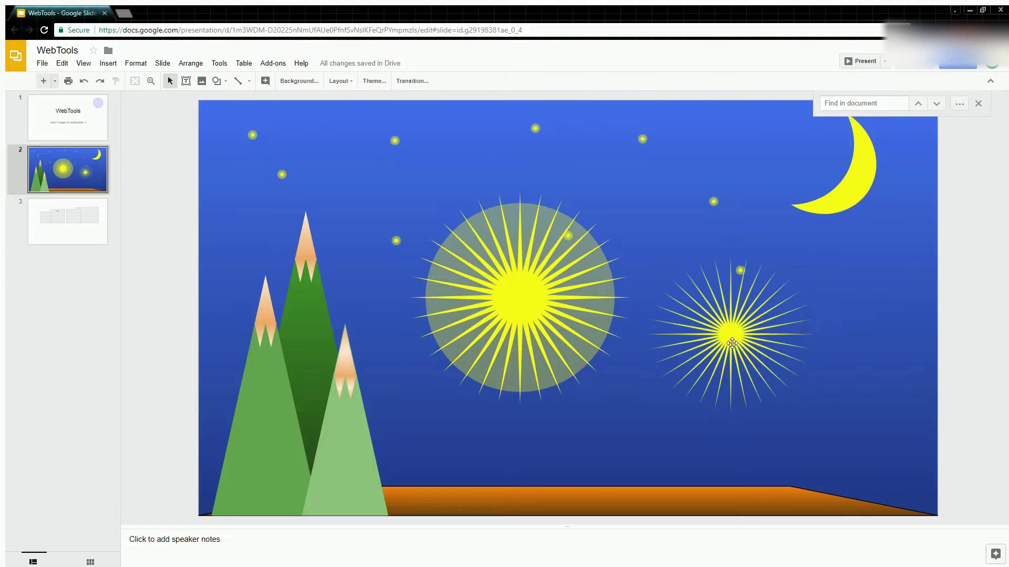
{"action": "left_click", "coordinate": [590, 269]}
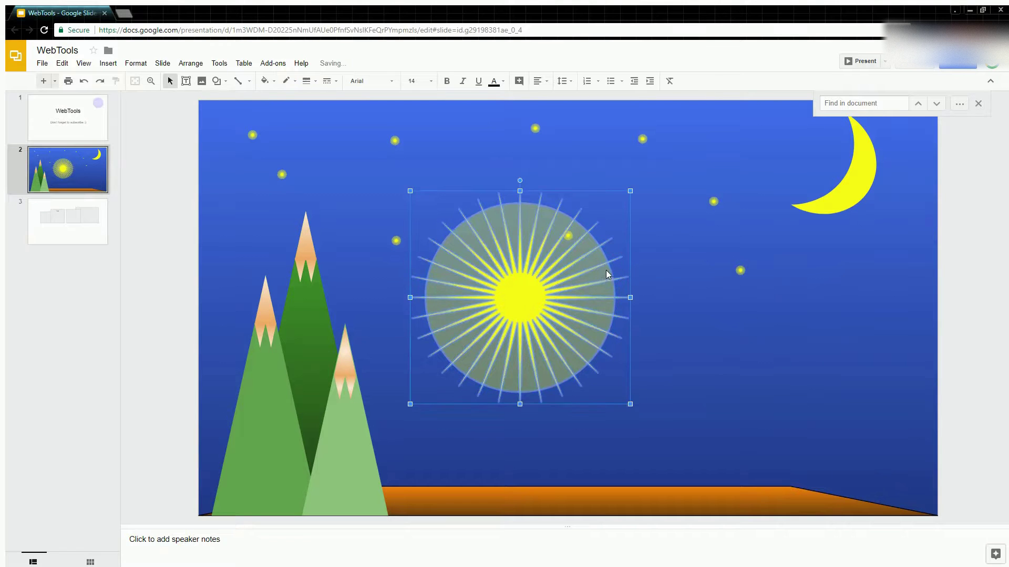
{"action": "key", "text": "Delete"}
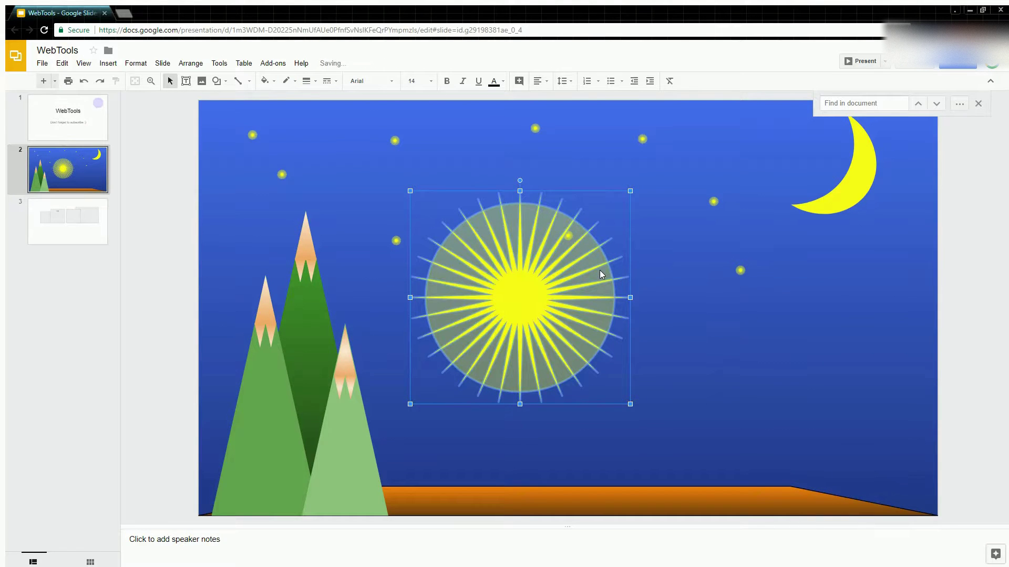
- Move the translucent grey circle off the sun to sit below the moon
{"action": "left_click_drag", "start_coordinate": [603, 273], "coordinate": [853, 281]}
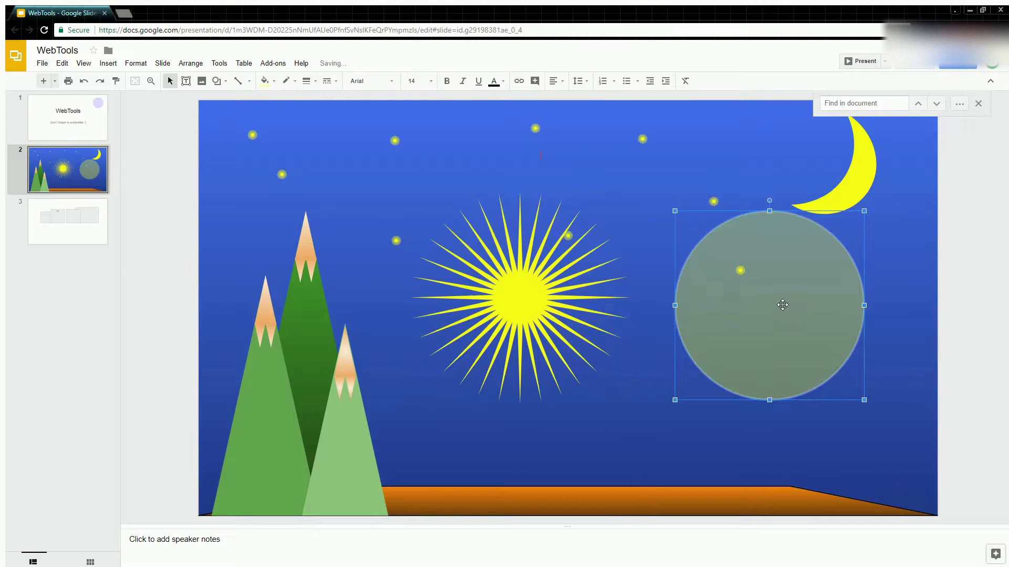
{"action": "left_click_drag", "start_coordinate": [790, 322], "coordinate": [862, 194]}
{"action": "left_click_drag", "start_coordinate": [874, 236], "coordinate": [765, 325]}
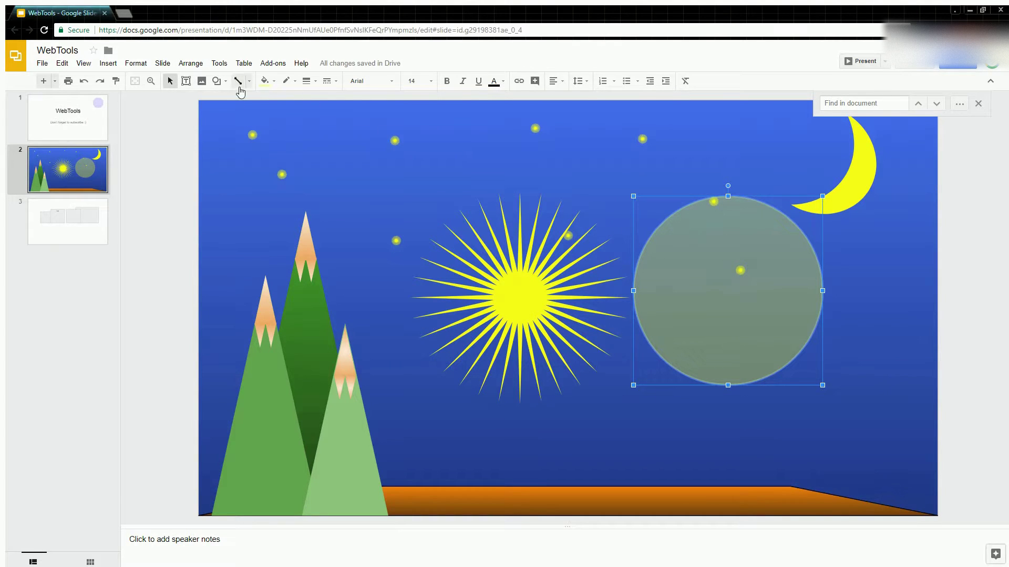
- Draw a new oval circle and position it over the tall mountain peak
{"action": "mouse_move", "coordinate": [230, 100]}
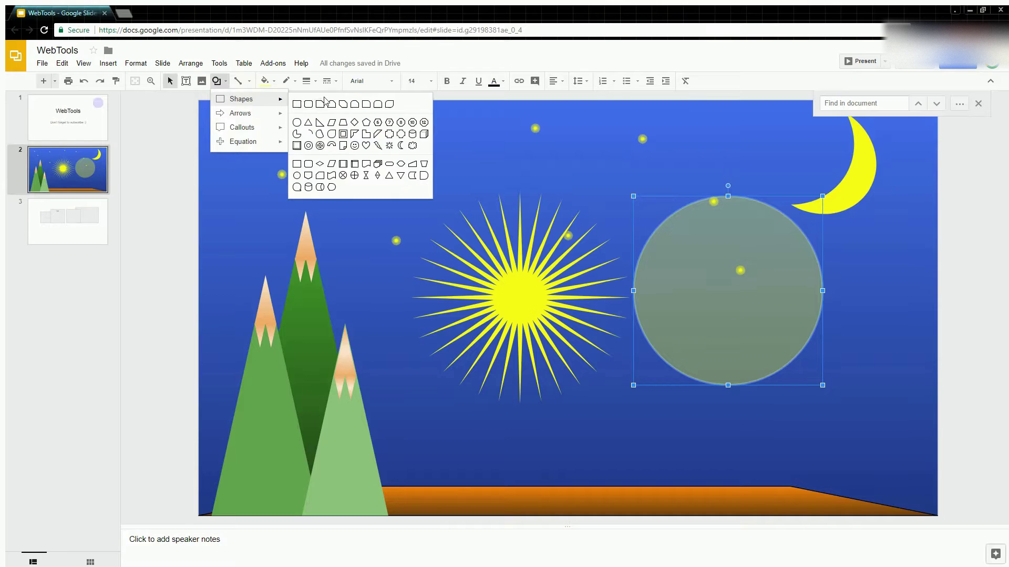
{"action": "left_click", "coordinate": [294, 124]}
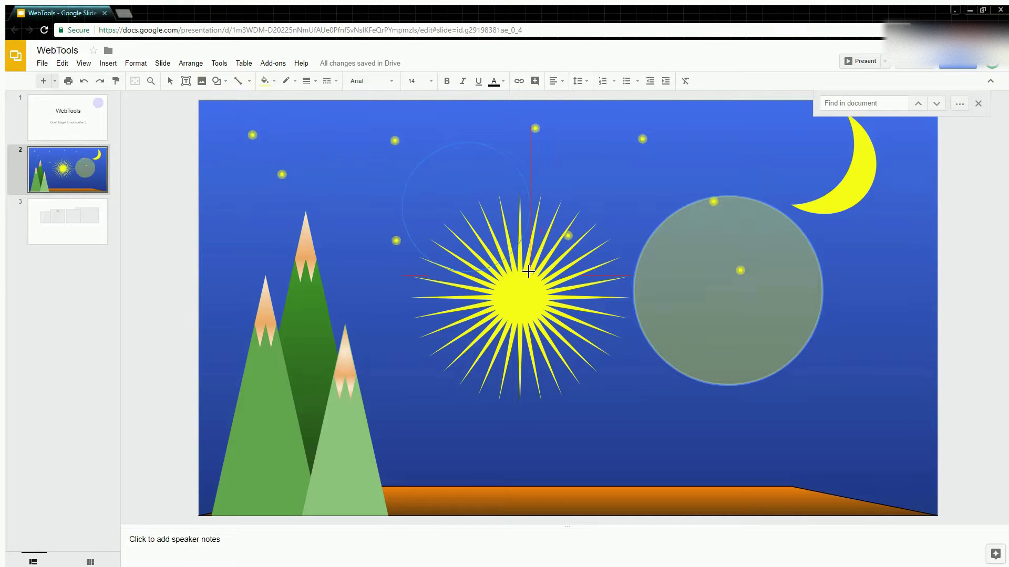
{"action": "left_click_drag", "start_coordinate": [526, 262], "coordinate": [536, 273]}
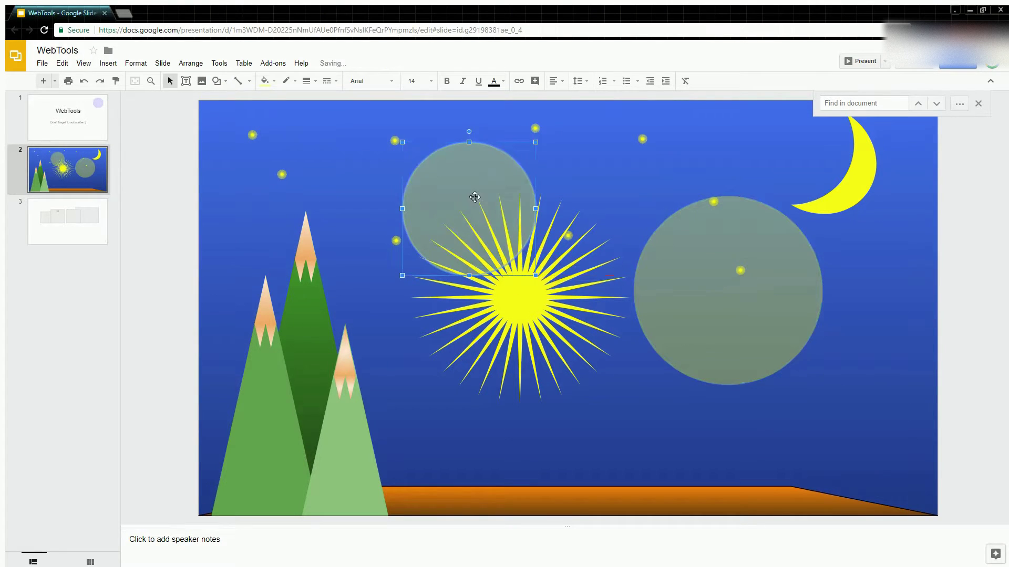
{"action": "left_click_drag", "start_coordinate": [474, 197], "coordinate": [494, 355]}
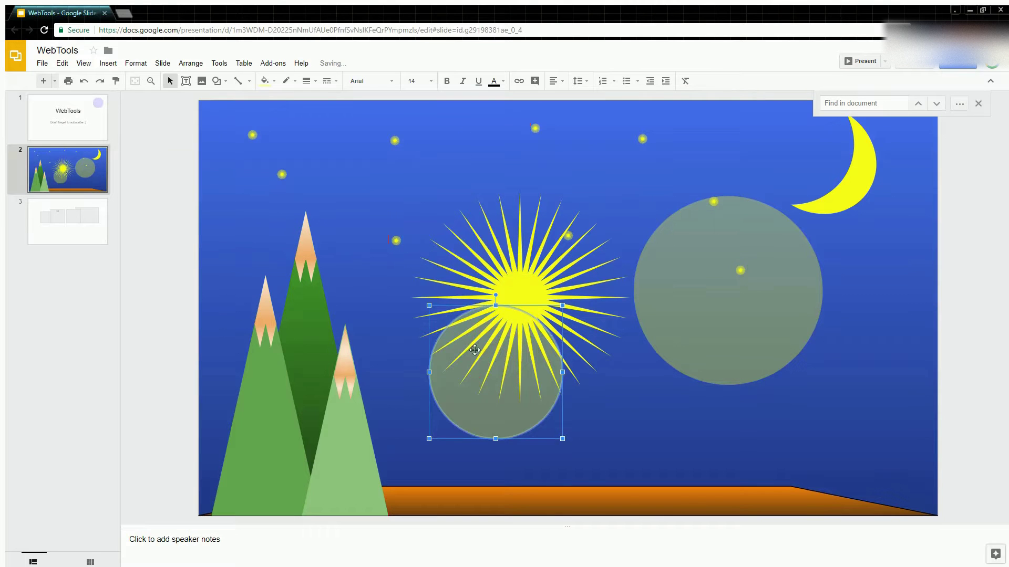
{"action": "left_click_drag", "start_coordinate": [448, 408], "coordinate": [415, 352]}
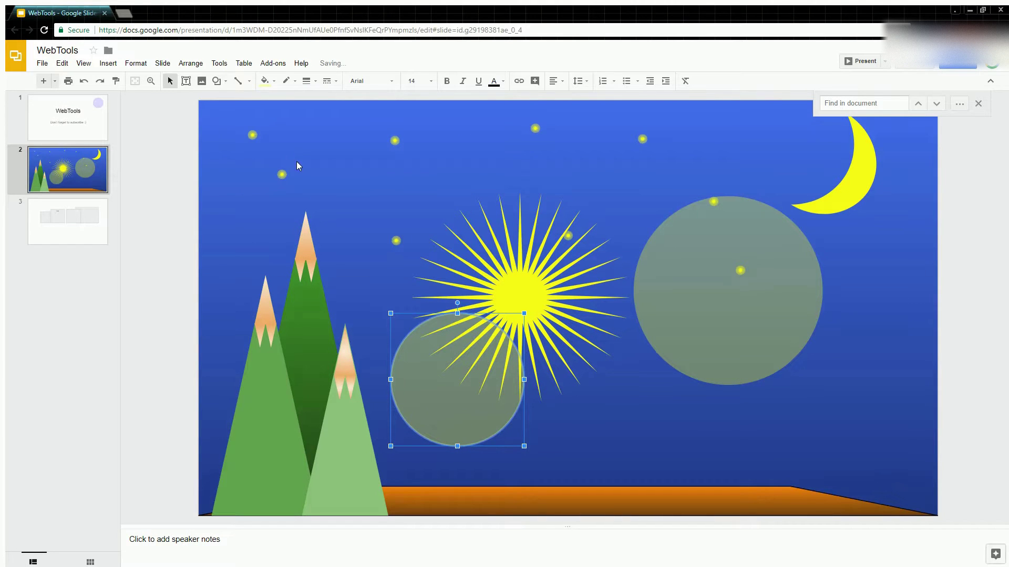
{"action": "left_click_drag", "start_coordinate": [469, 430], "coordinate": [355, 283]}
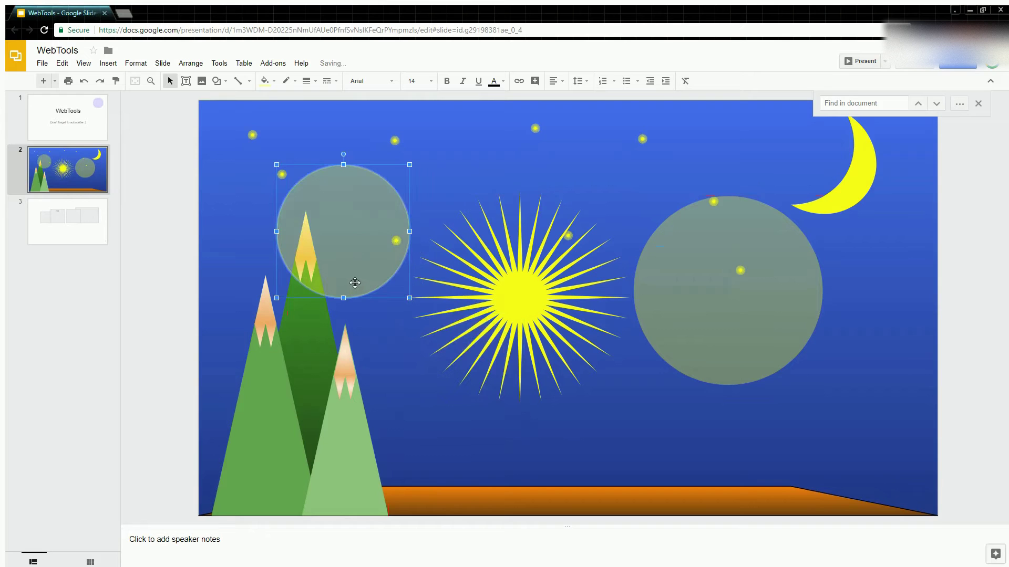
- Fill the new circle pale cream and move it onto the sun's left side
{"action": "left_click", "coordinate": [265, 81]}
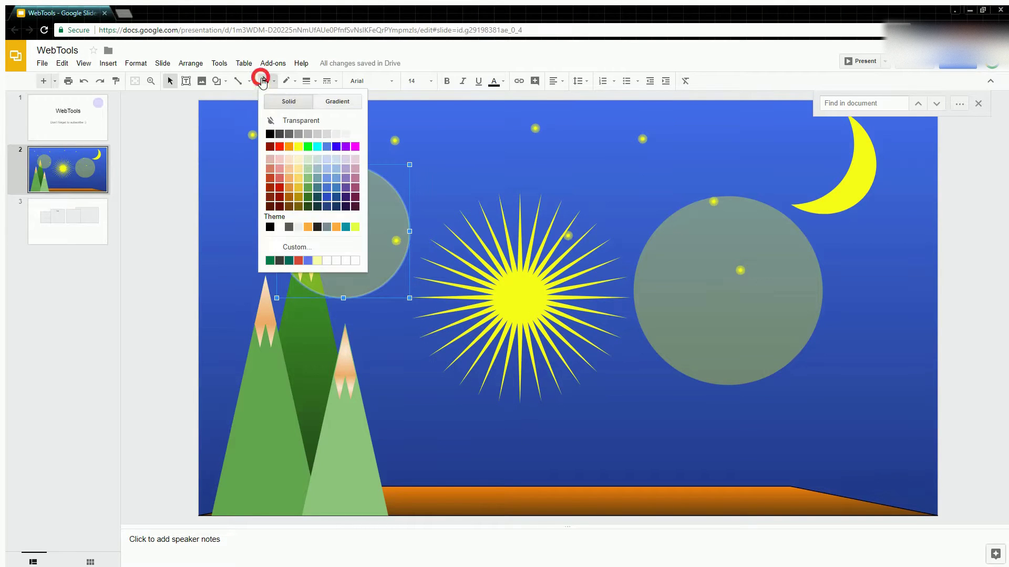
{"action": "left_click", "coordinate": [299, 179]}
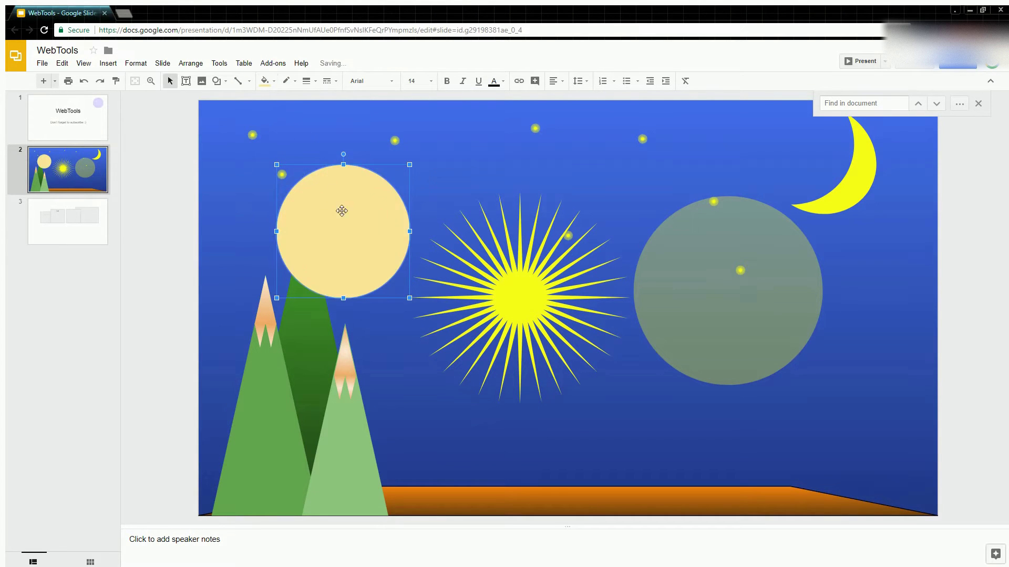
{"action": "left_click", "coordinate": [265, 81]}
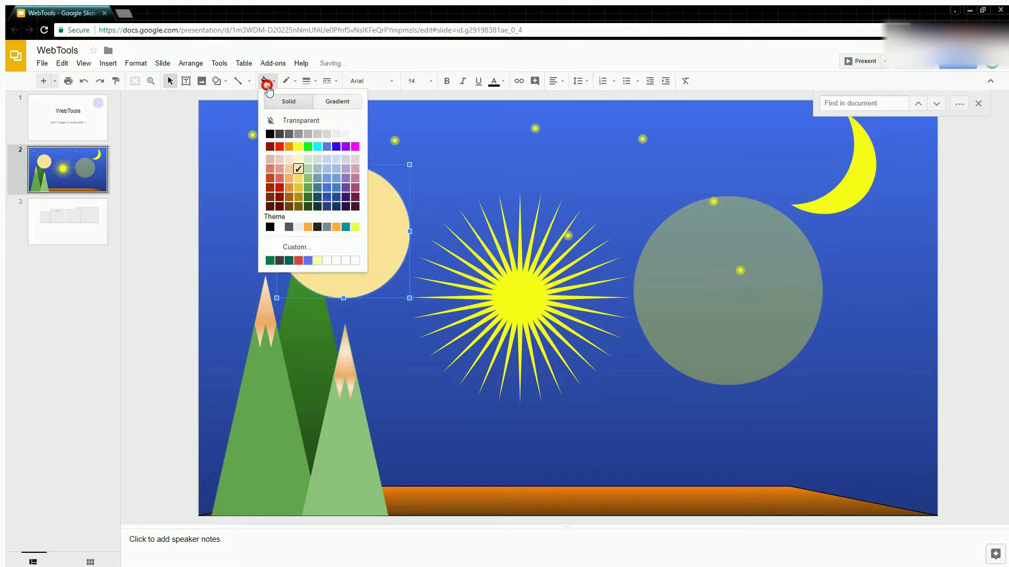
{"action": "left_click", "coordinate": [295, 160]}
{"action": "left_click_drag", "start_coordinate": [352, 236], "coordinate": [412, 281]}
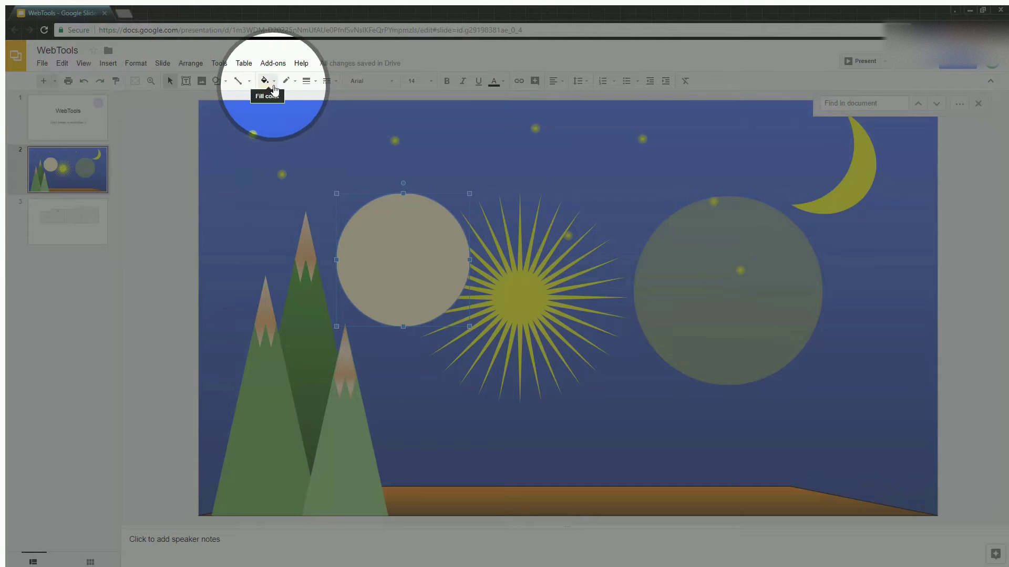
- Give the cream circle a custom see-through fill colour
{"action": "left_click", "coordinate": [273, 86]}
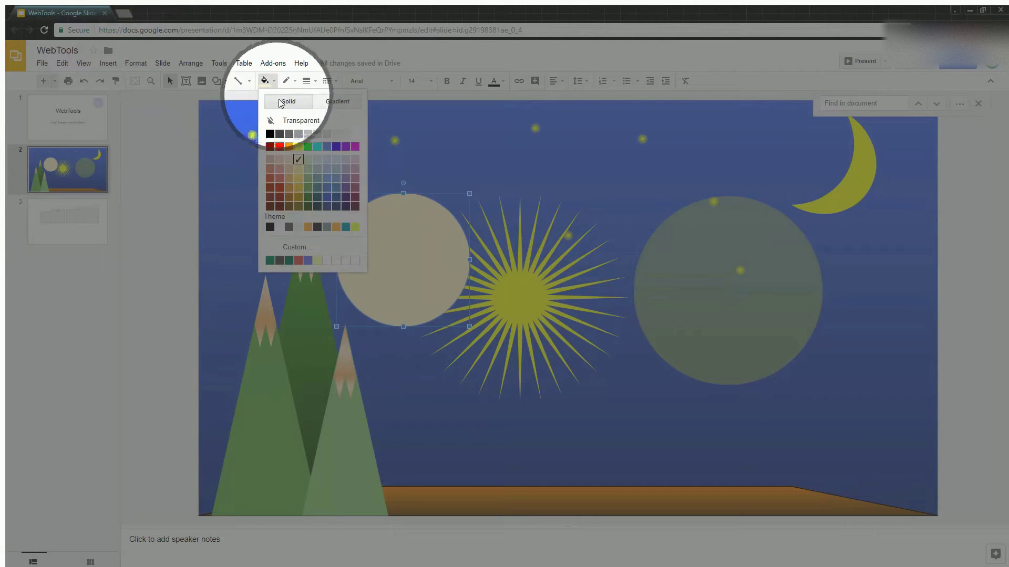
{"action": "left_click", "coordinate": [298, 247]}
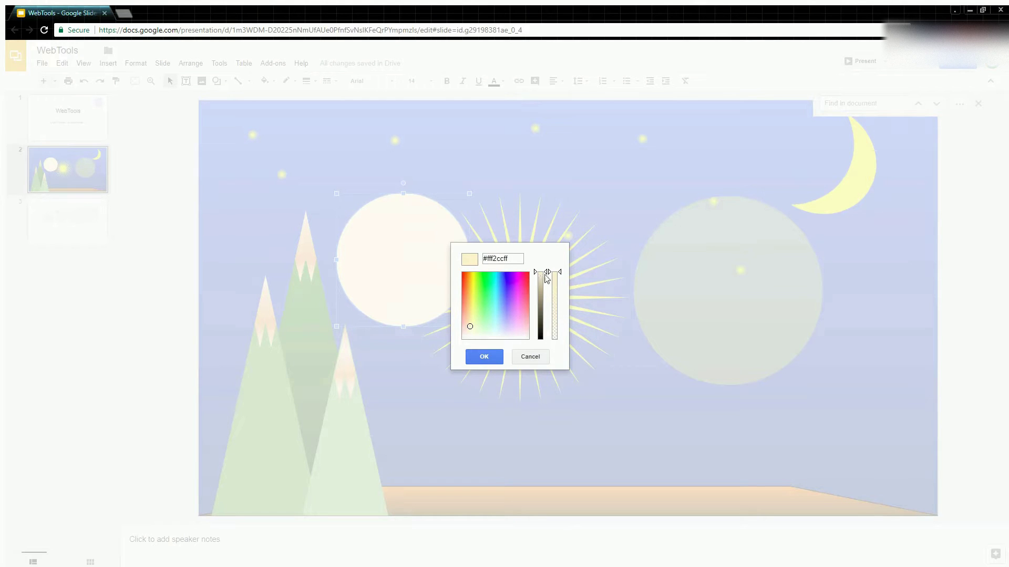
{"action": "left_click_drag", "start_coordinate": [547, 274], "coordinate": [560, 316]}
{"action": "left_click", "coordinate": [493, 356]}
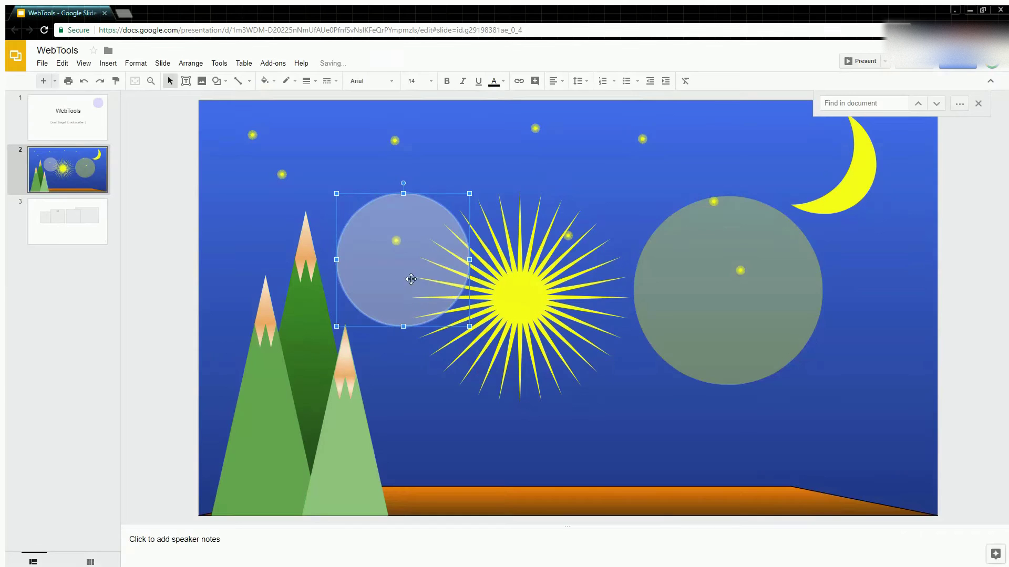
- Delete the translucent cream circle and move the grey circle back around the sun
{"action": "left_click_drag", "start_coordinate": [409, 279], "coordinate": [448, 311]}
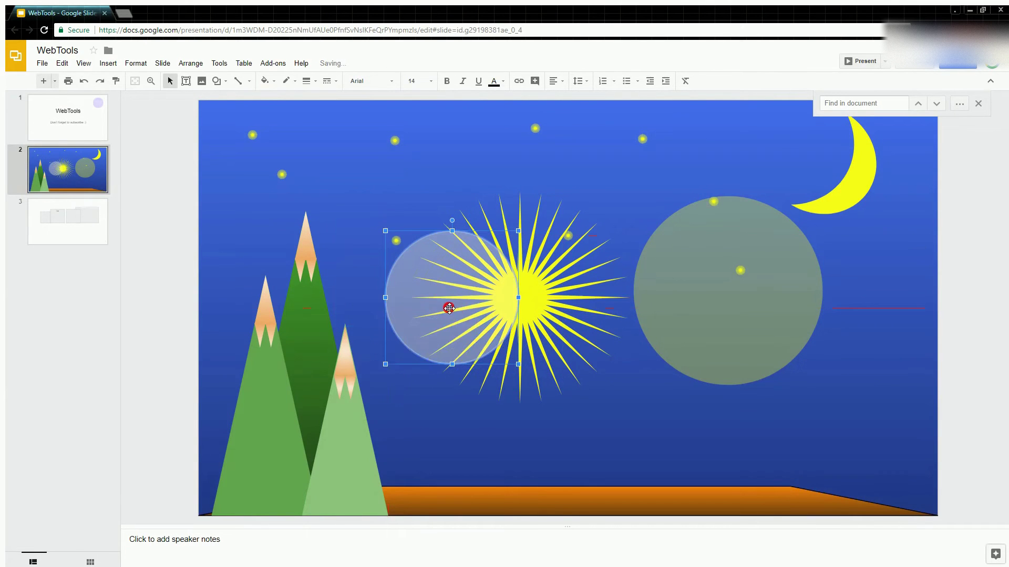
{"action": "left_click_drag", "start_coordinate": [407, 284], "coordinate": [287, 255]}
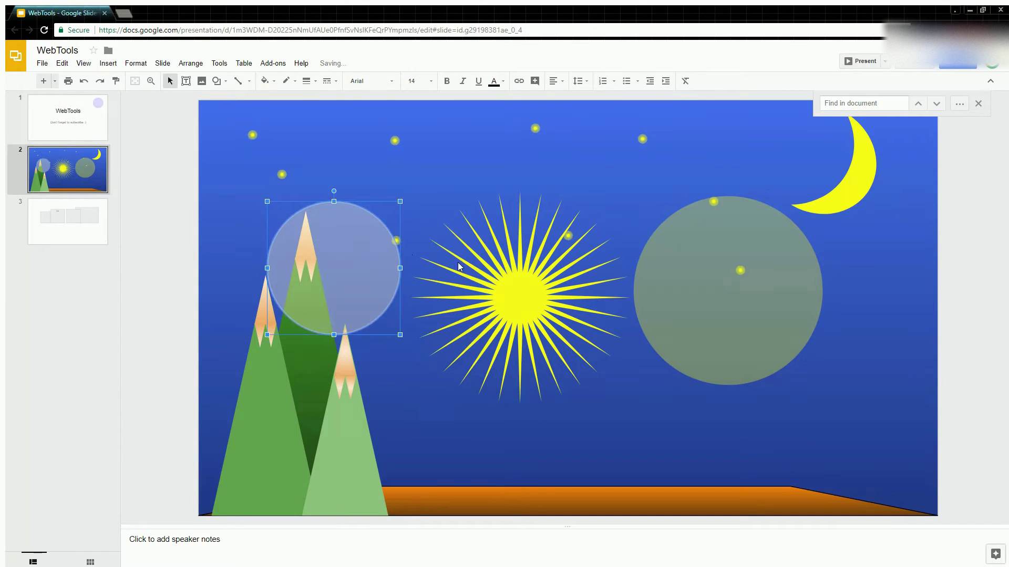
{"action": "key", "text": "Delete"}
{"action": "left_click_drag", "start_coordinate": [730, 308], "coordinate": [526, 320]}
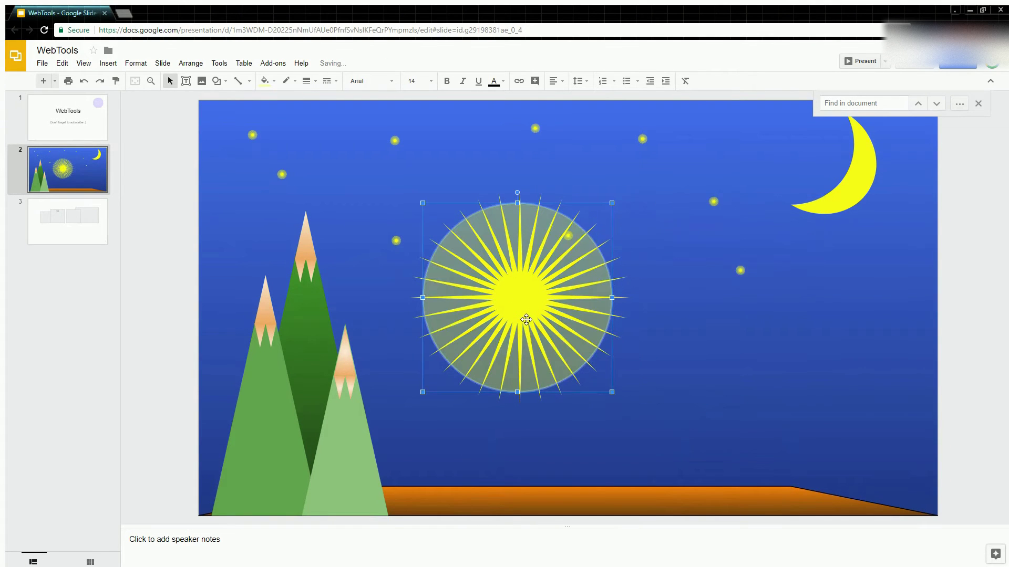